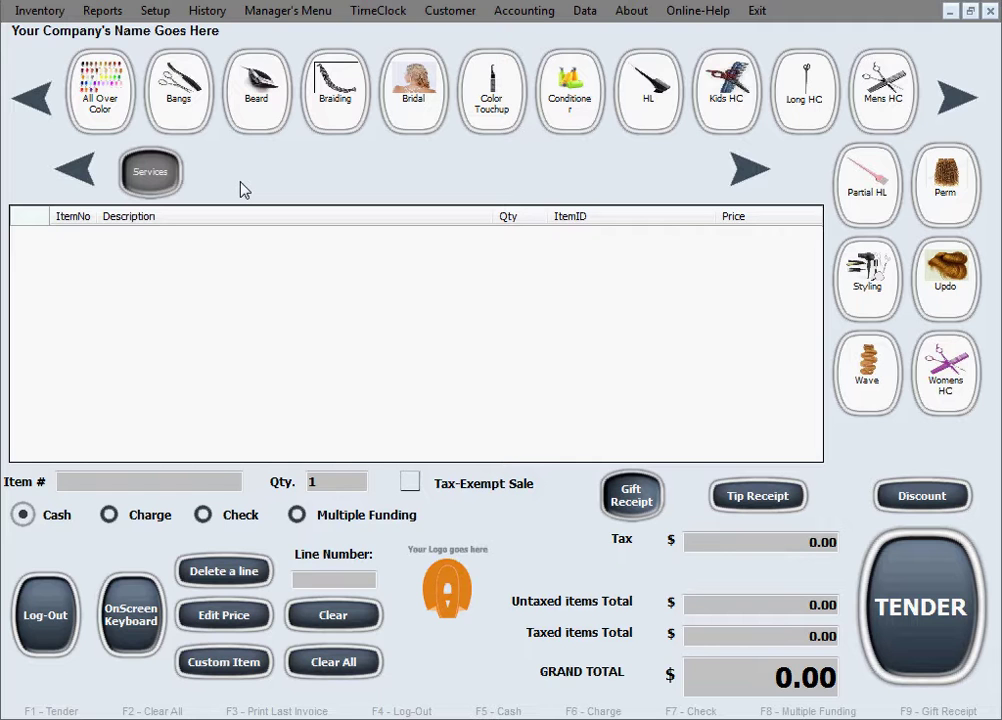
Step: In the quick menu button setup, add a quick button labelled "Shampoo" with the picture cond.jpg to the Services sub-menu
{"action": "left_click", "coordinate": [155, 11]}
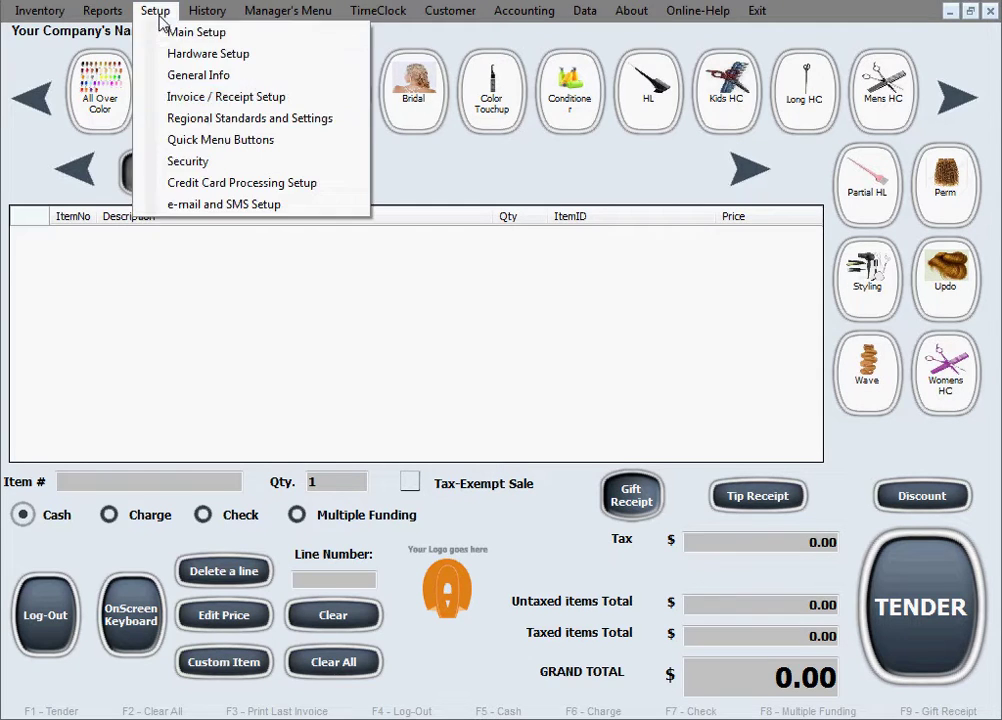
{"action": "left_click", "coordinate": [217, 147]}
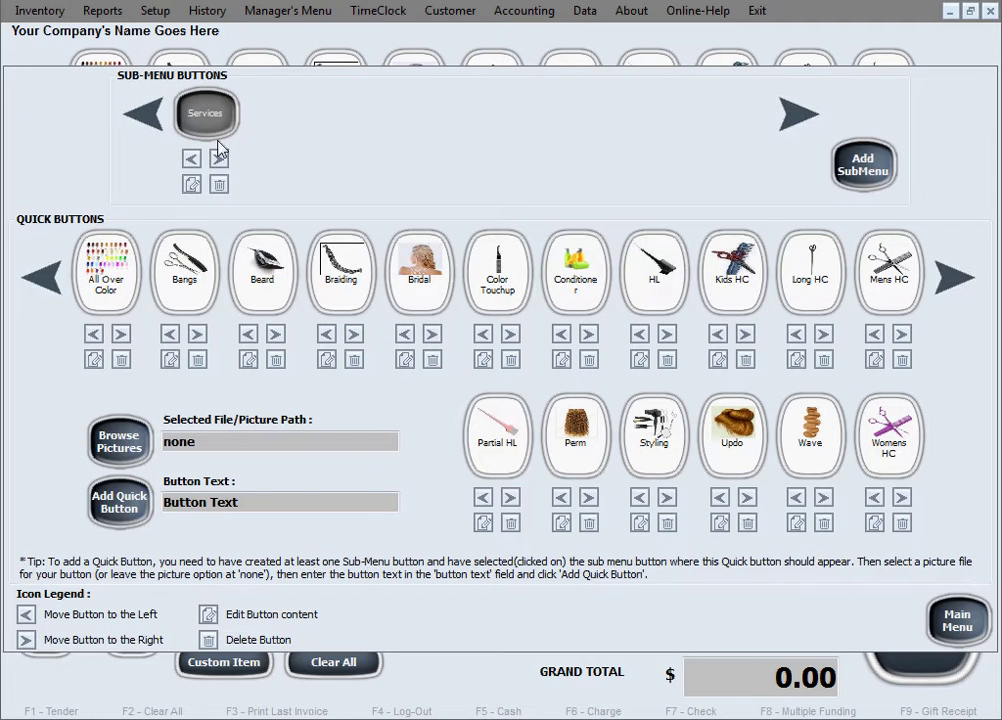
{"action": "left_click", "coordinate": [119, 441]}
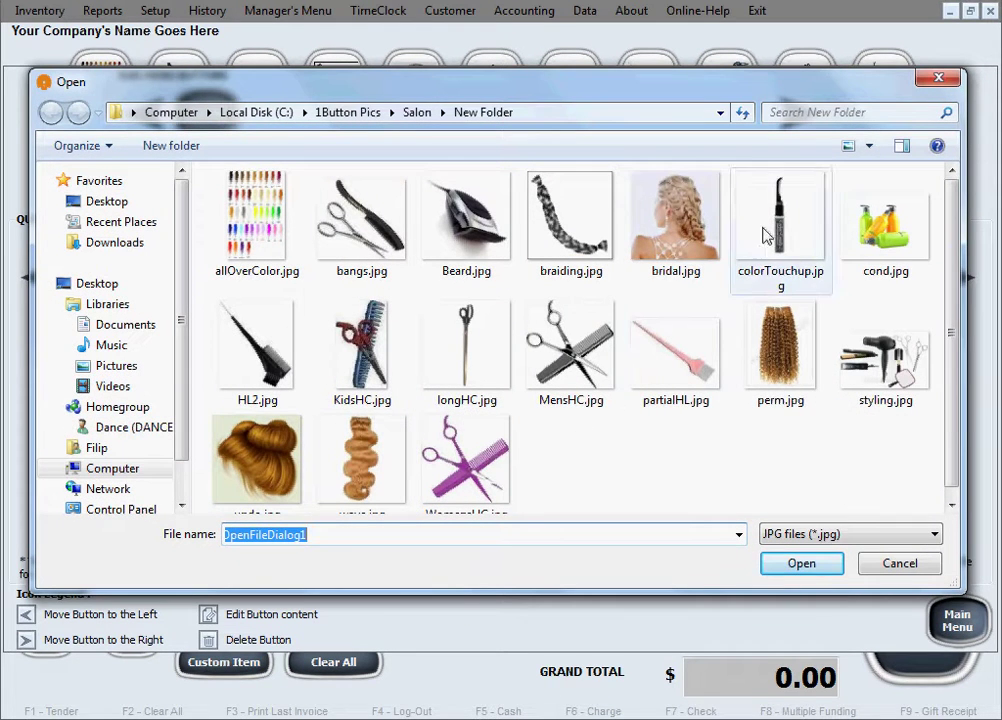
{"action": "left_click", "coordinate": [850, 222]}
{"action": "left_click", "coordinate": [830, 567]}
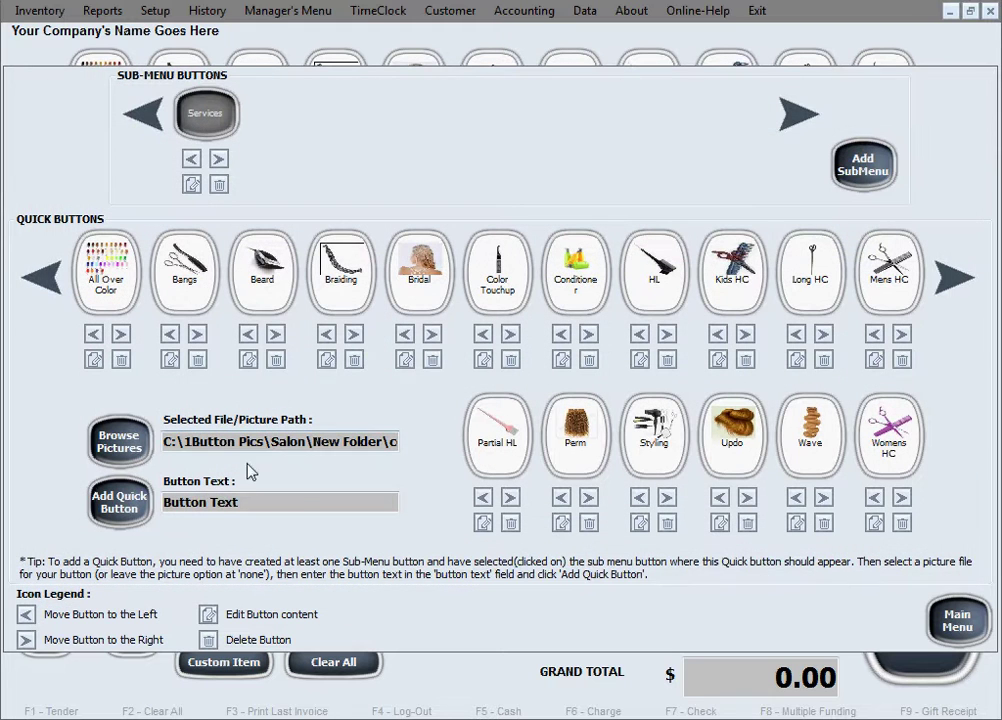
{"action": "left_click", "coordinate": [295, 499]}
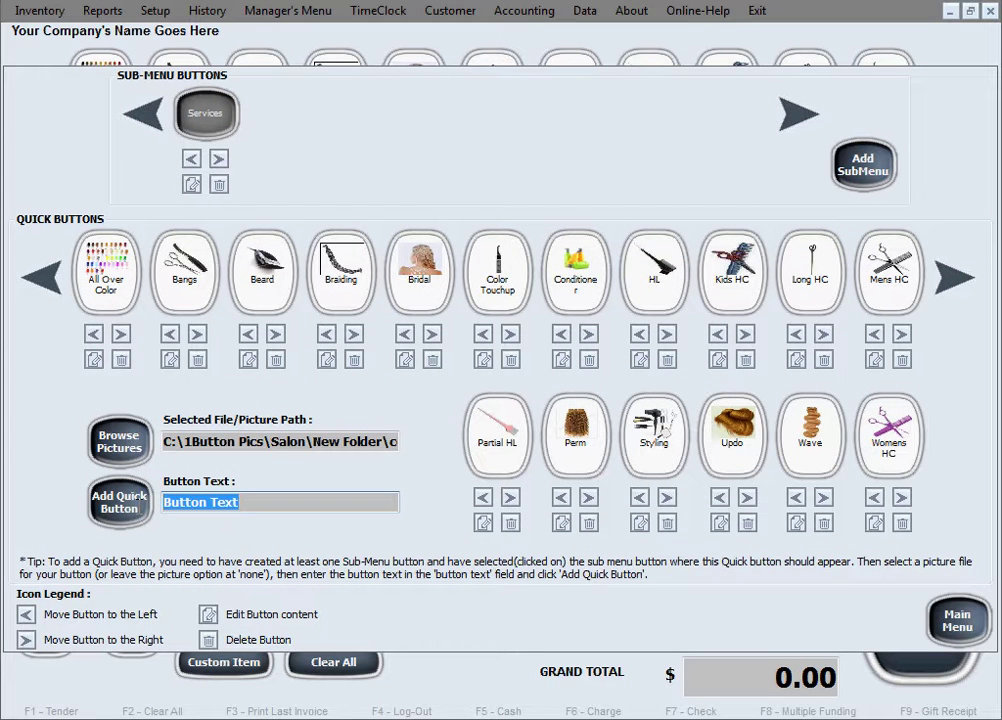
{"action": "type", "text": "Shampo"}
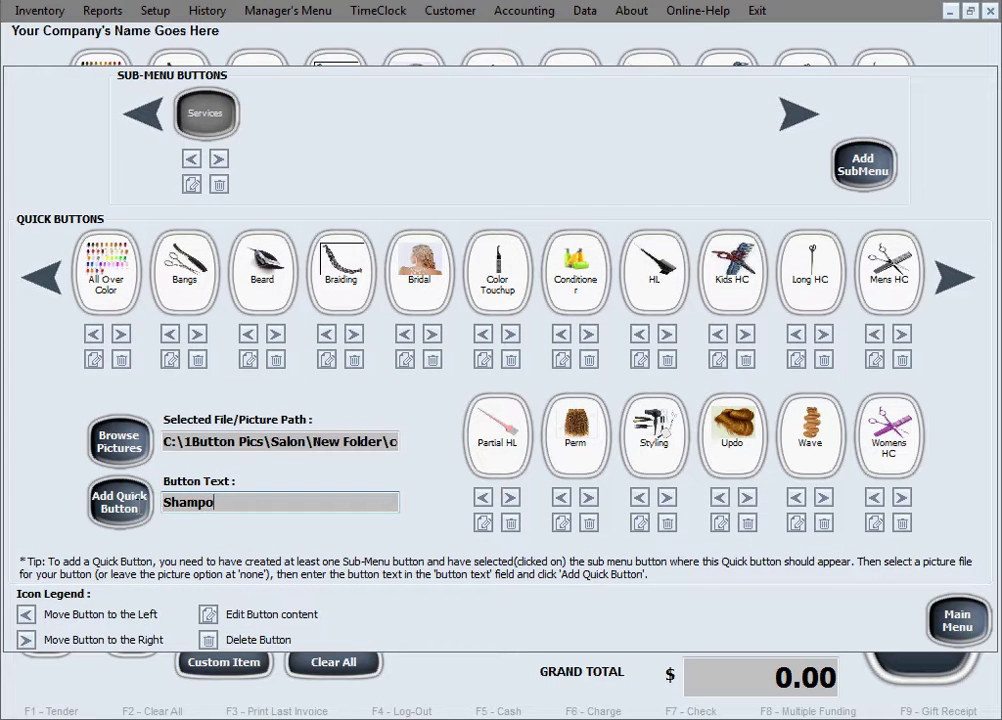
{"action": "type", "text": "o"}
{"action": "left_click", "coordinate": [119, 501]}
{"action": "left_click", "coordinate": [630, 424]}
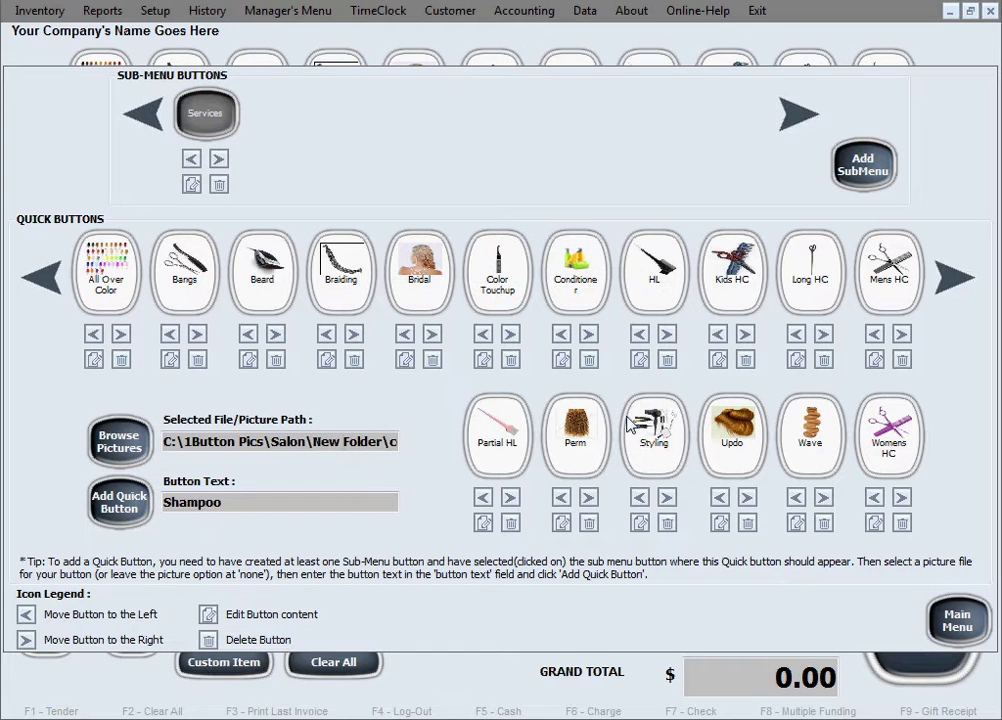
Step: Add another quick button to the Services sub-menu with the text "Extensions" and the picture perm.jpg
{"action": "left_click", "coordinate": [136, 462]}
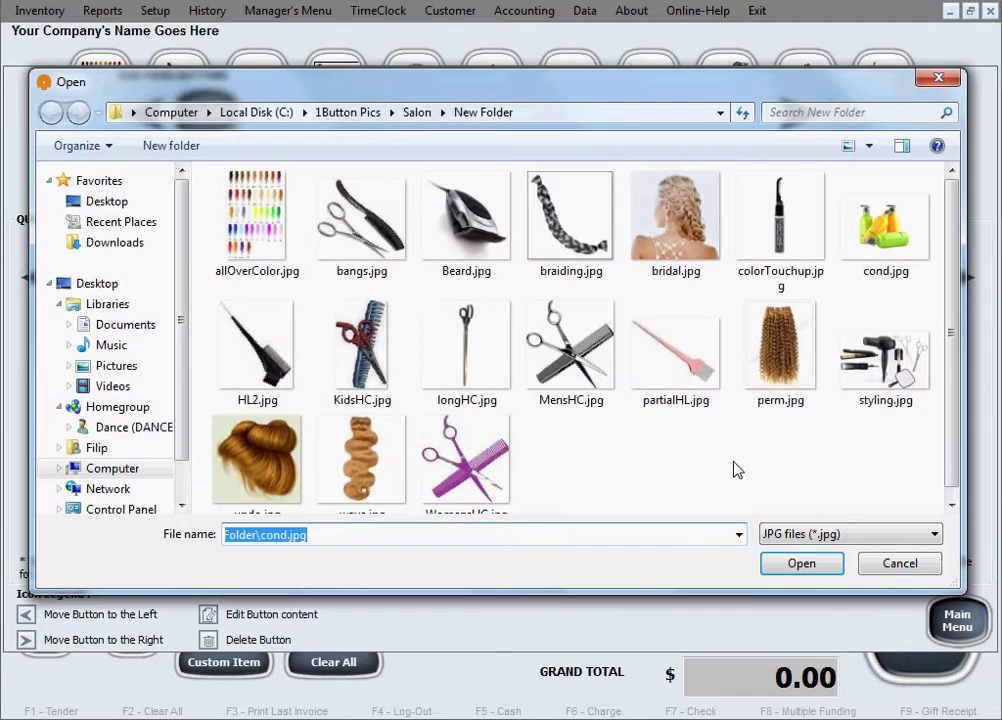
{"action": "left_click", "coordinate": [783, 395]}
{"action": "left_click", "coordinate": [801, 563]}
{"action": "double_click", "coordinate": [245, 503]}
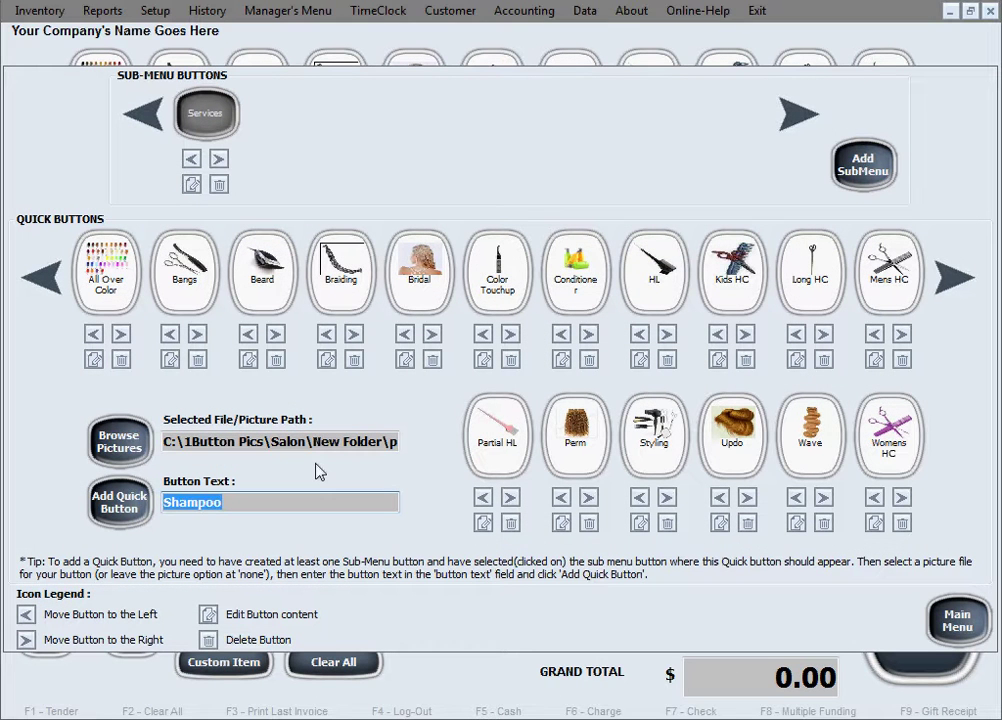
{"action": "type", "text": "Extens"}
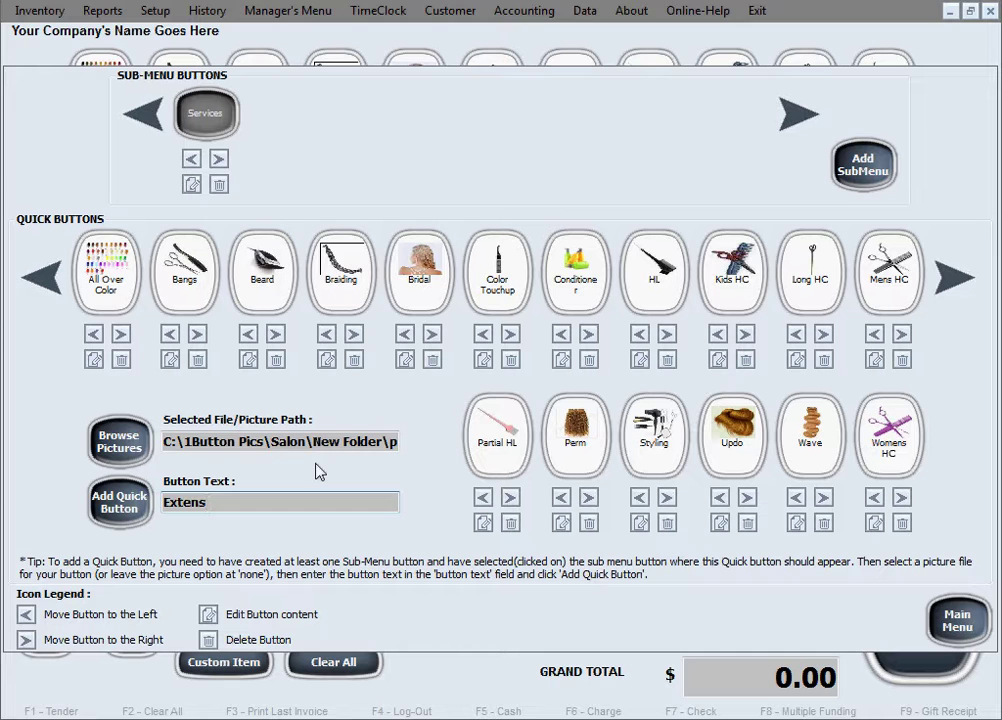
{"action": "type", "text": "ions"}
{"action": "left_click", "coordinate": [117, 502]}
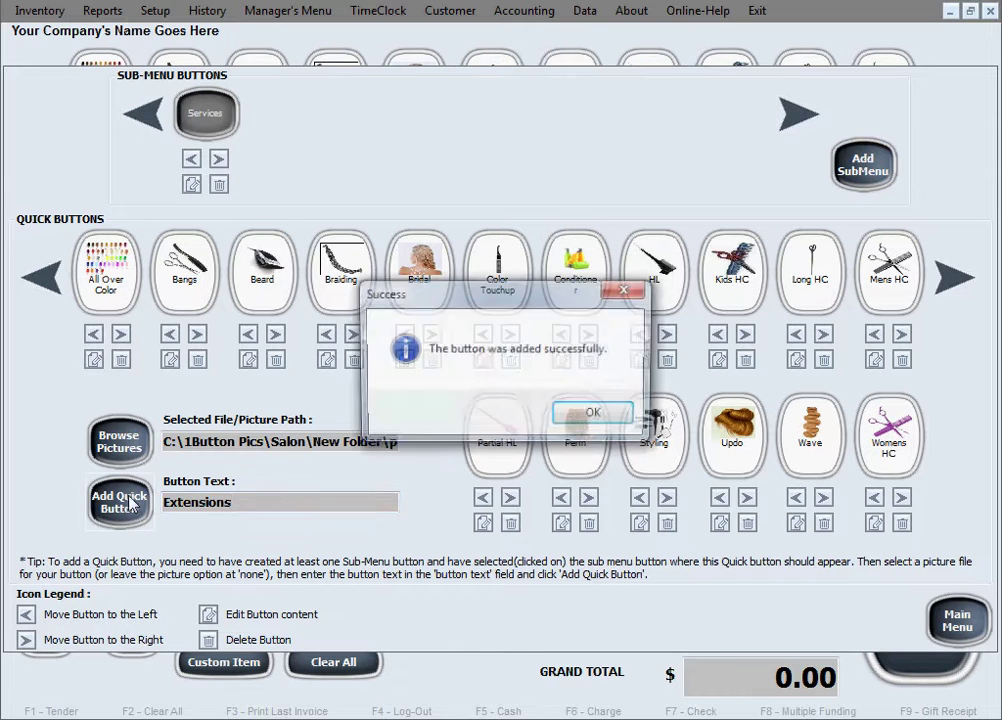
{"action": "left_click", "coordinate": [577, 420]}
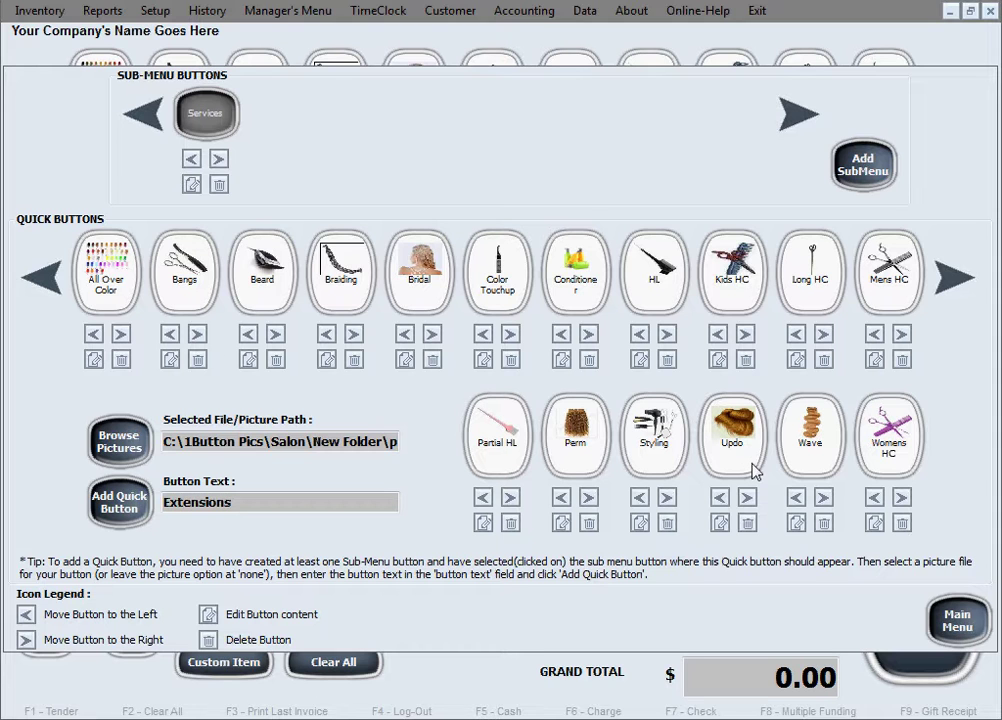
Step: Check the second page of Services quick buttons in the setup, and view the same page on the main sales screen
{"action": "left_click", "coordinate": [955, 281]}
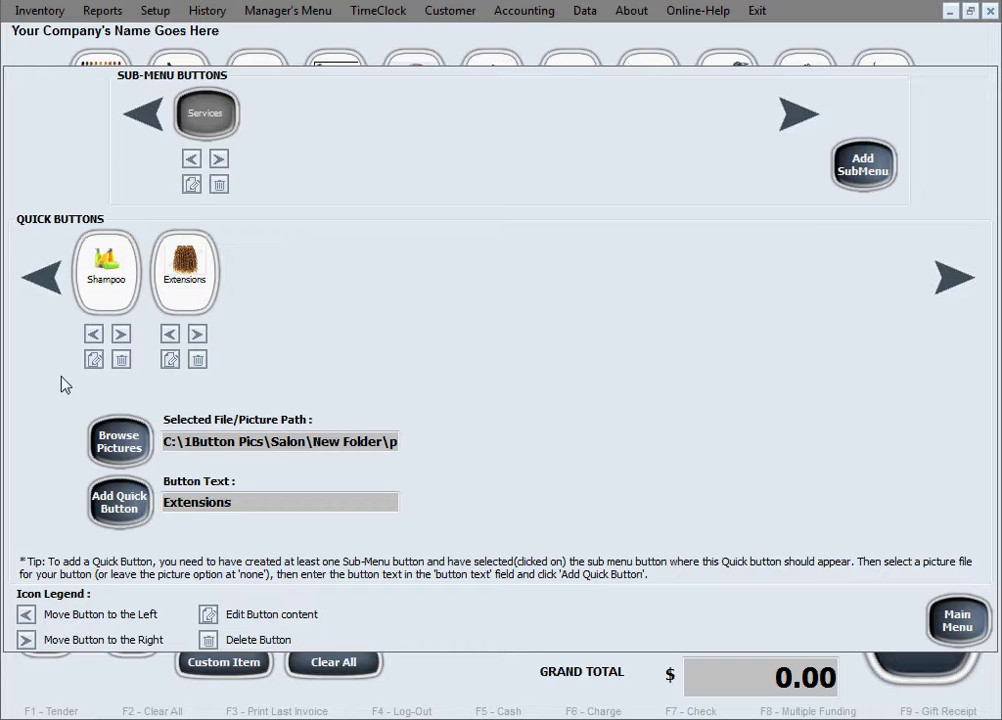
{"action": "left_click", "coordinate": [42, 280]}
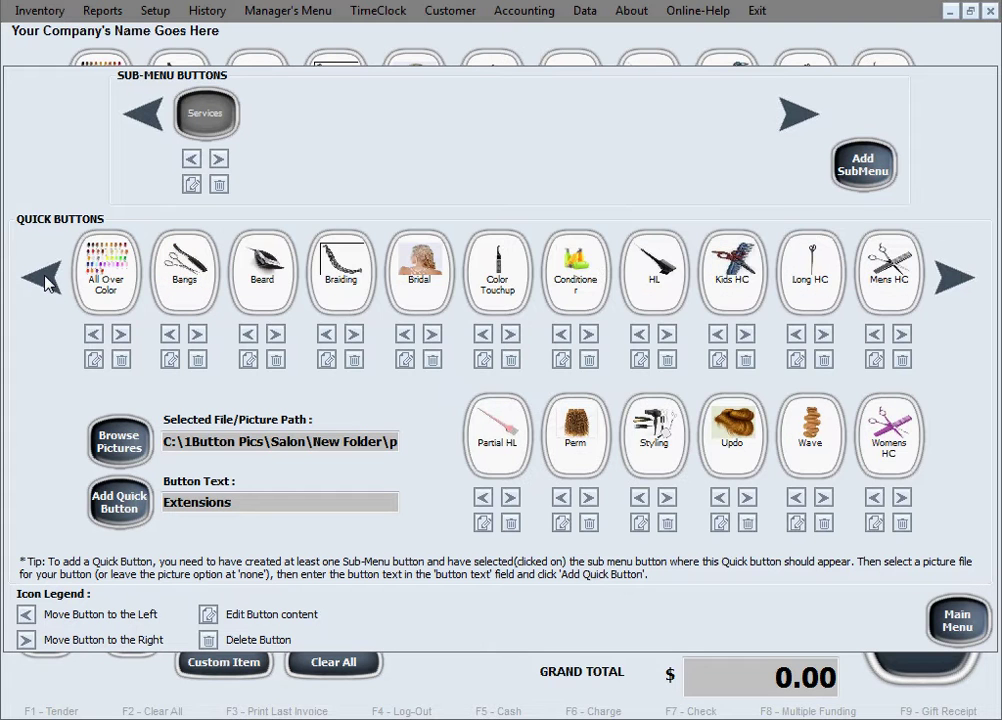
{"action": "left_click", "coordinate": [422, 673]}
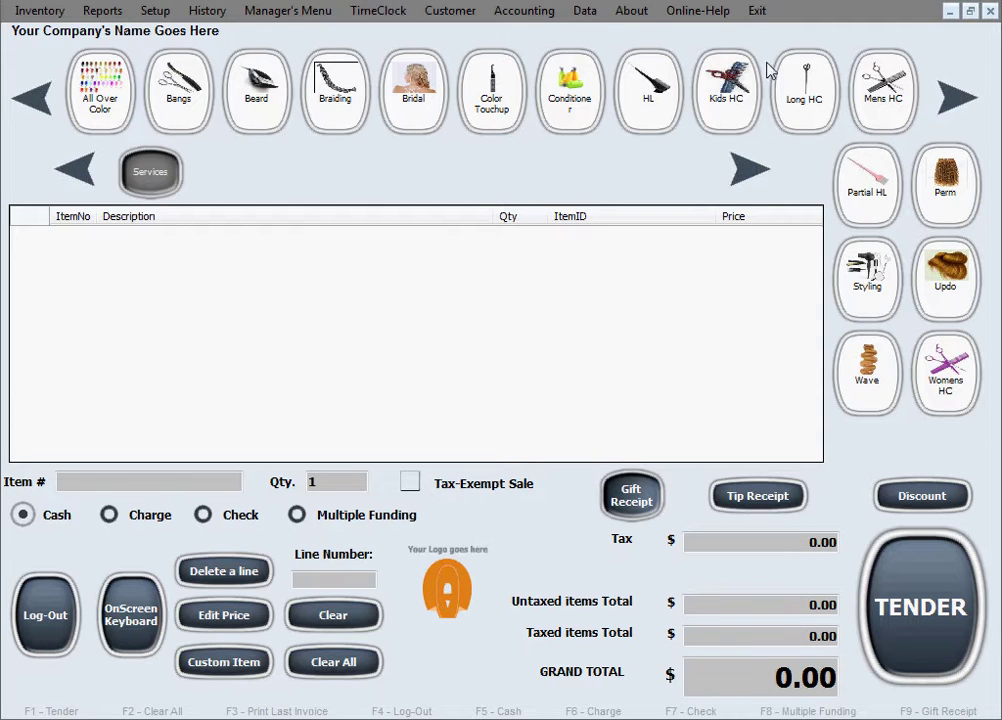
{"action": "left_click", "coordinate": [958, 104]}
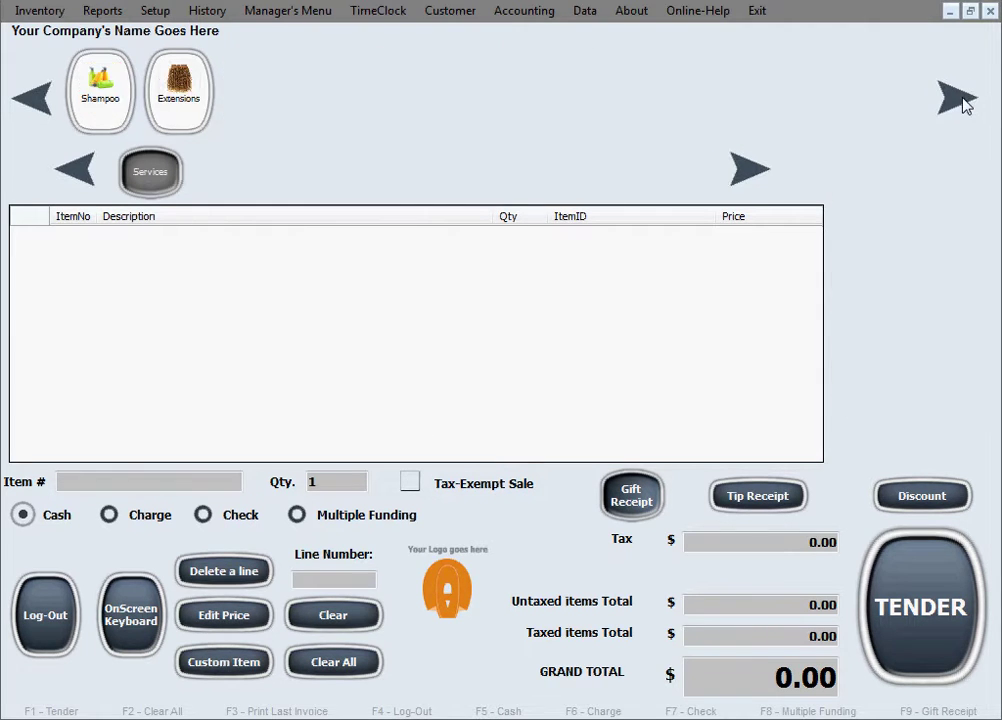
{"action": "left_click", "coordinate": [27, 95]}
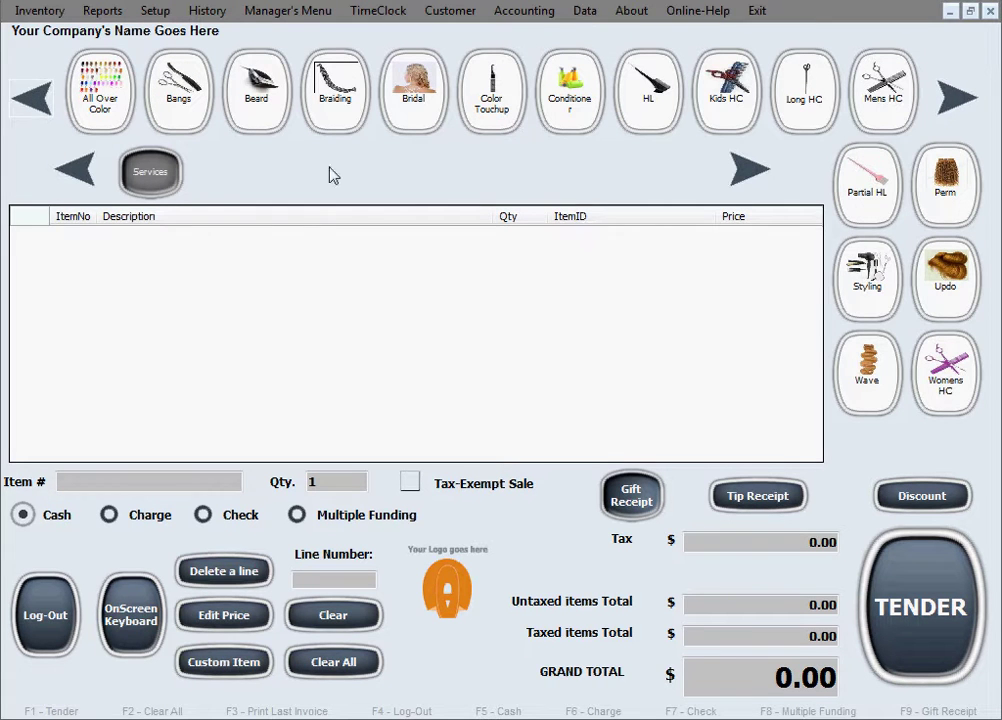
Step: Reopen the quick menu button setup and create a new sub-menu named "Drinks"
{"action": "left_click", "coordinate": [154, 15]}
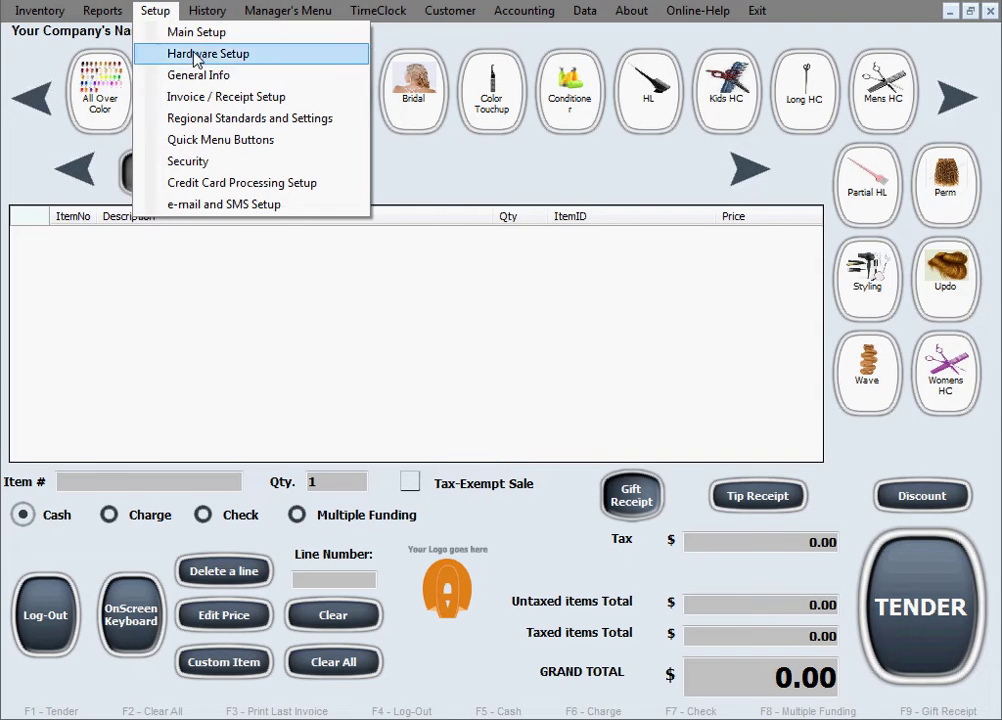
{"action": "left_click", "coordinate": [270, 148]}
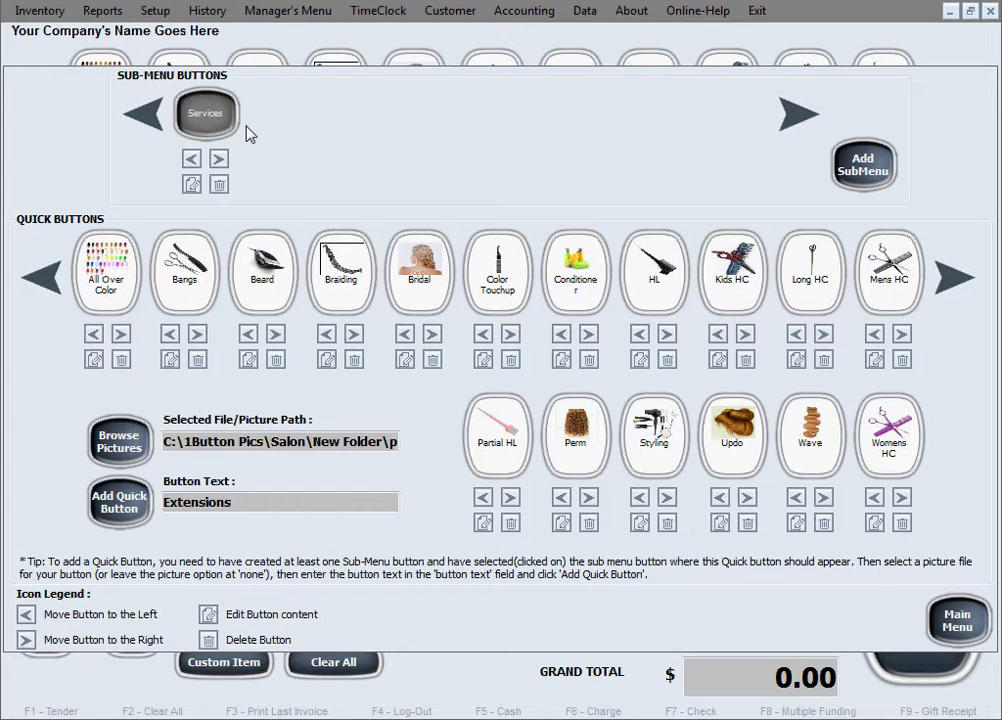
{"action": "left_click", "coordinate": [868, 172]}
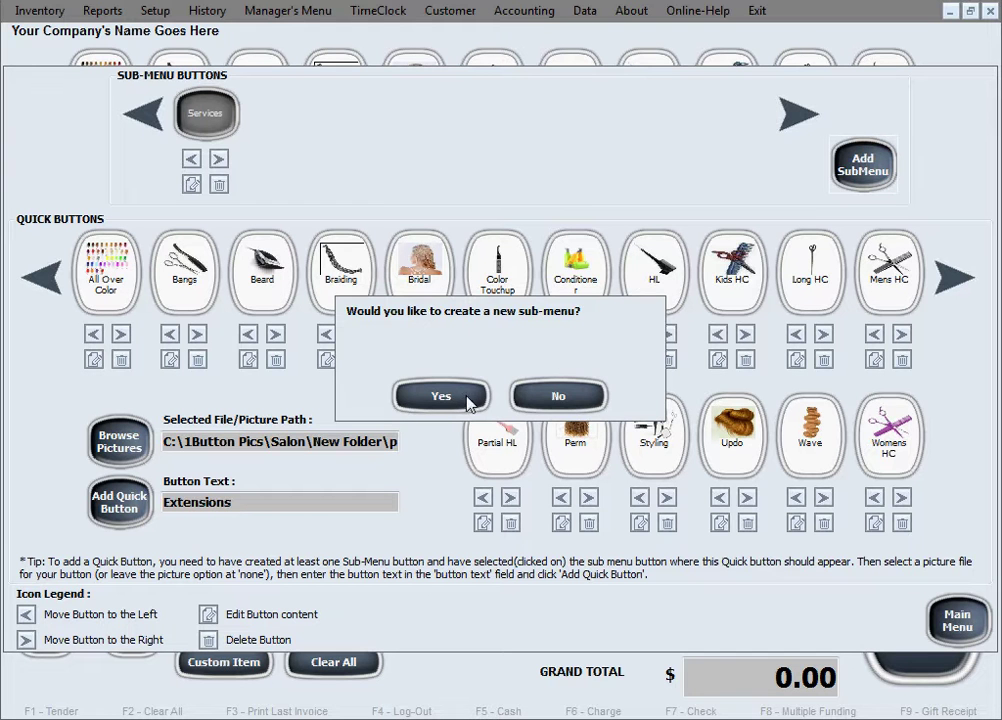
{"action": "key", "text": "Return"}
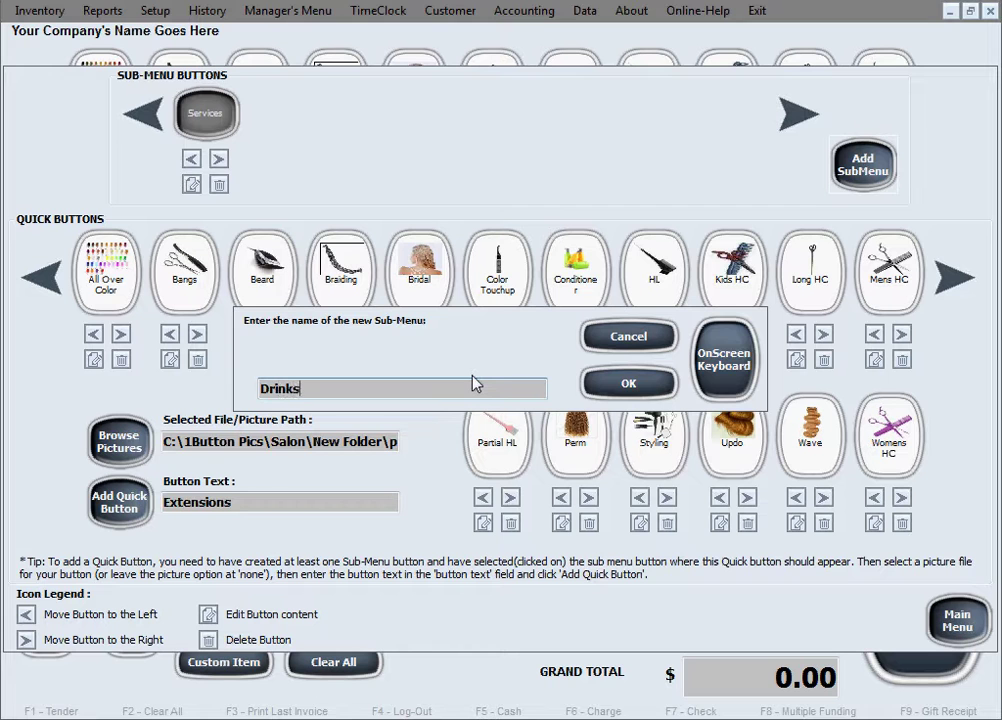
{"action": "key", "text": "Return"}
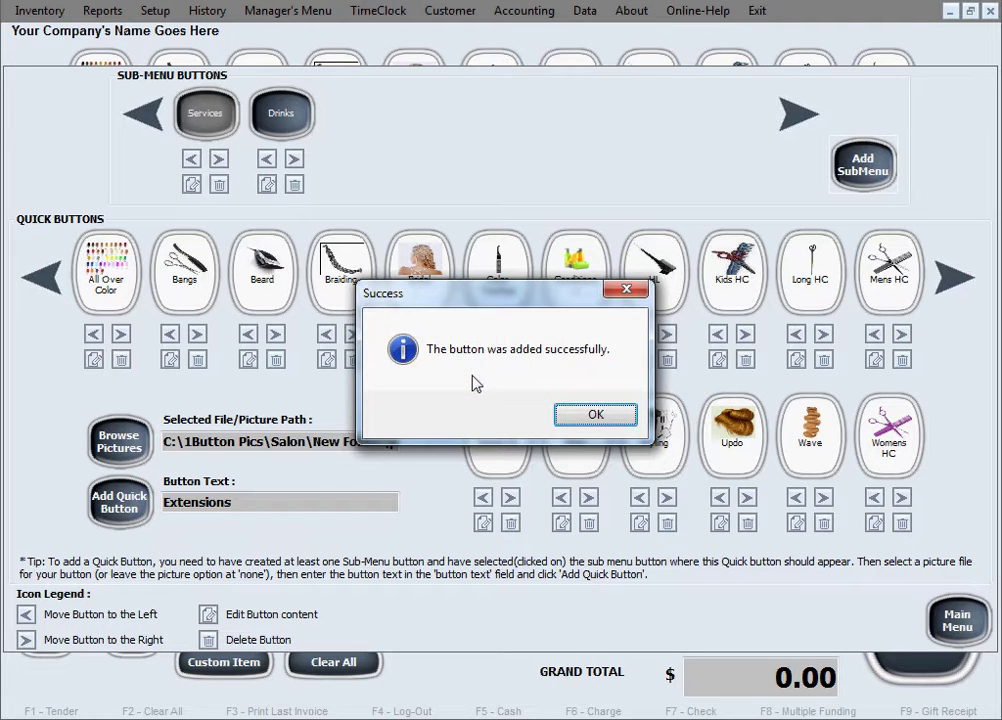
{"action": "left_click", "coordinate": [597, 415]}
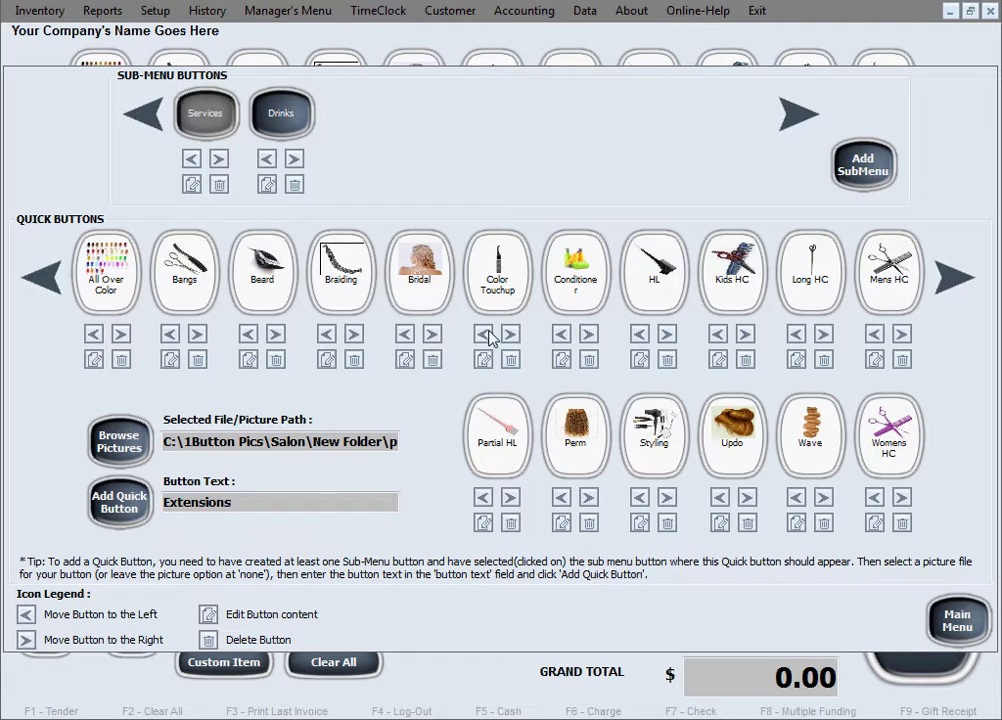
Step: Add a quick button labelled "Coffee" to the Drinks sub-menu, using coffee.jpg from the drinks picture folder
{"action": "left_click", "coordinate": [208, 121]}
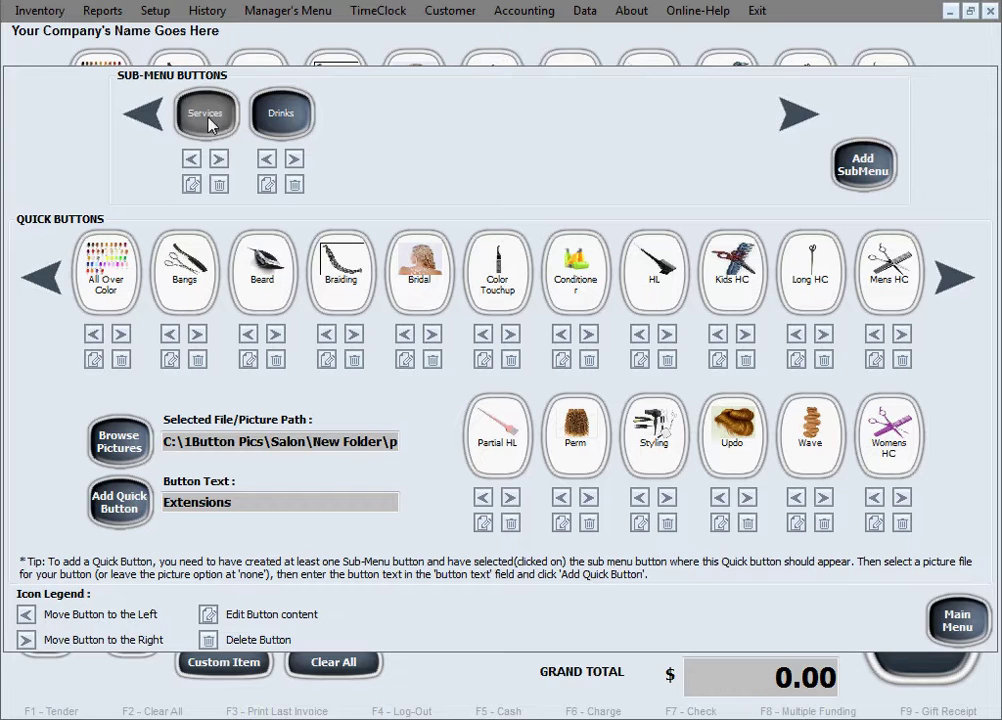
{"action": "left_click", "coordinate": [284, 126]}
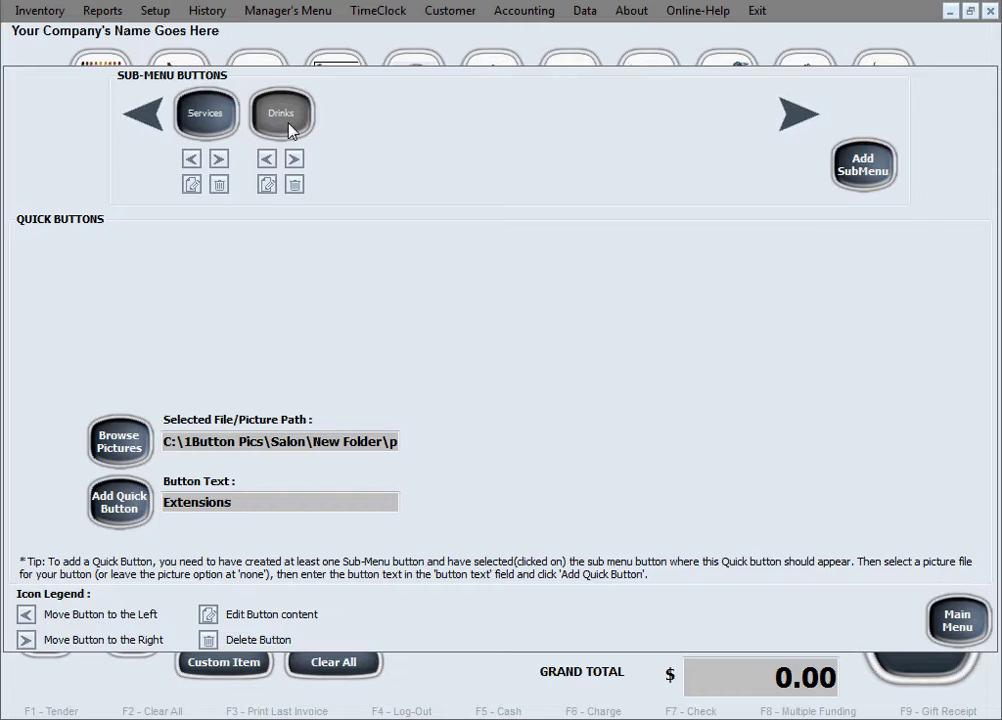
{"action": "left_click", "coordinate": [128, 438]}
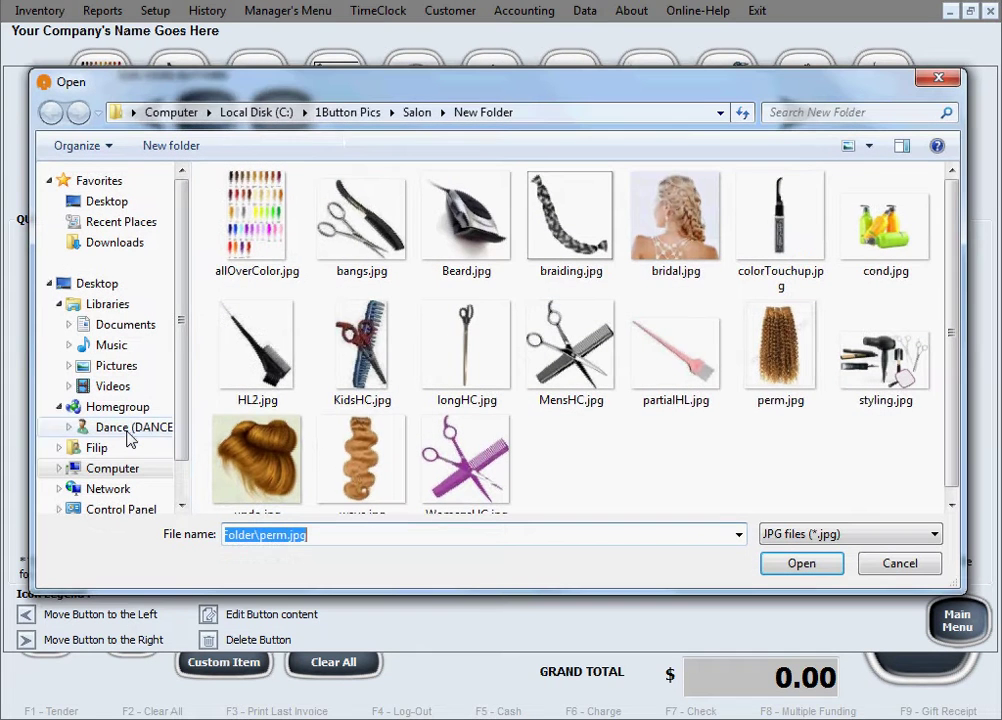
{"action": "left_click", "coordinate": [350, 113]}
{"action": "double_click", "coordinate": [360, 225]}
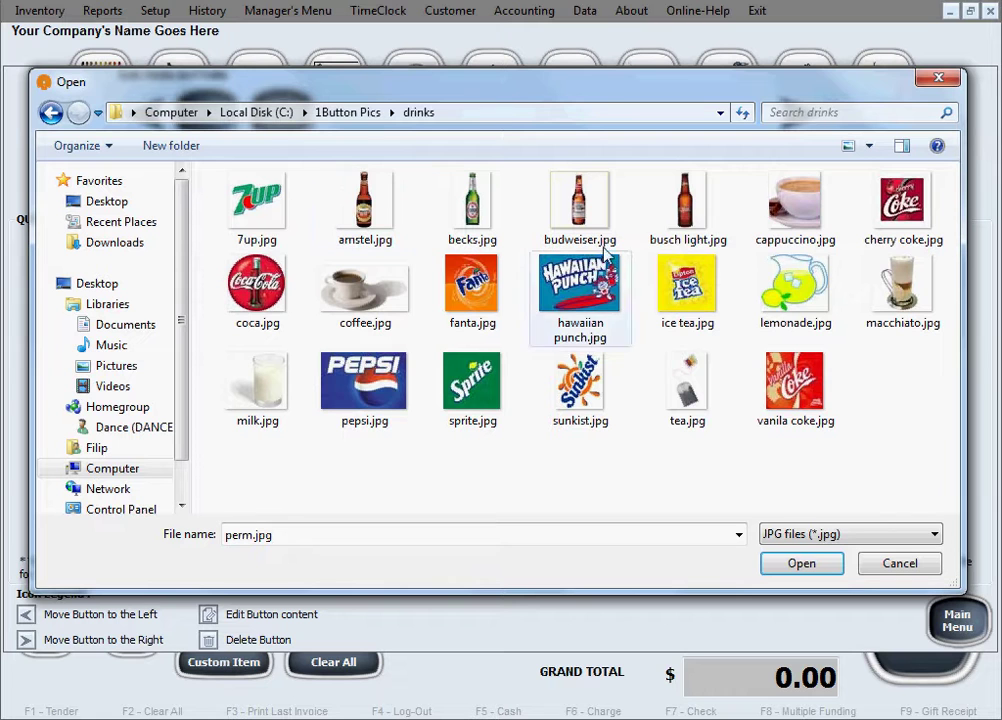
{"action": "left_click", "coordinate": [362, 288]}
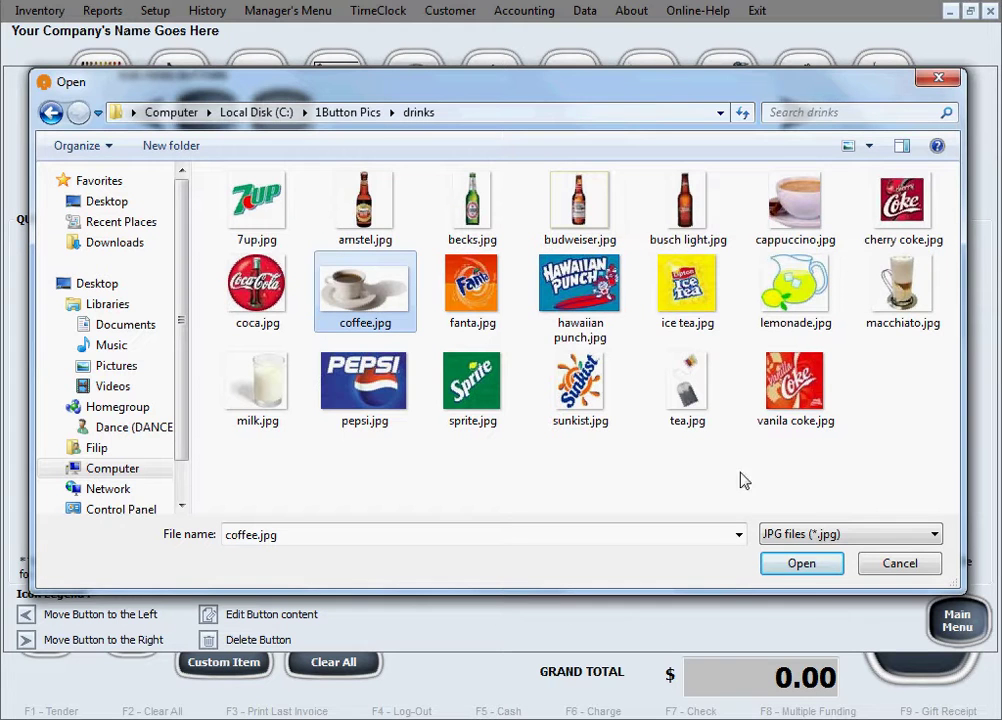
{"action": "left_click", "coordinate": [801, 564]}
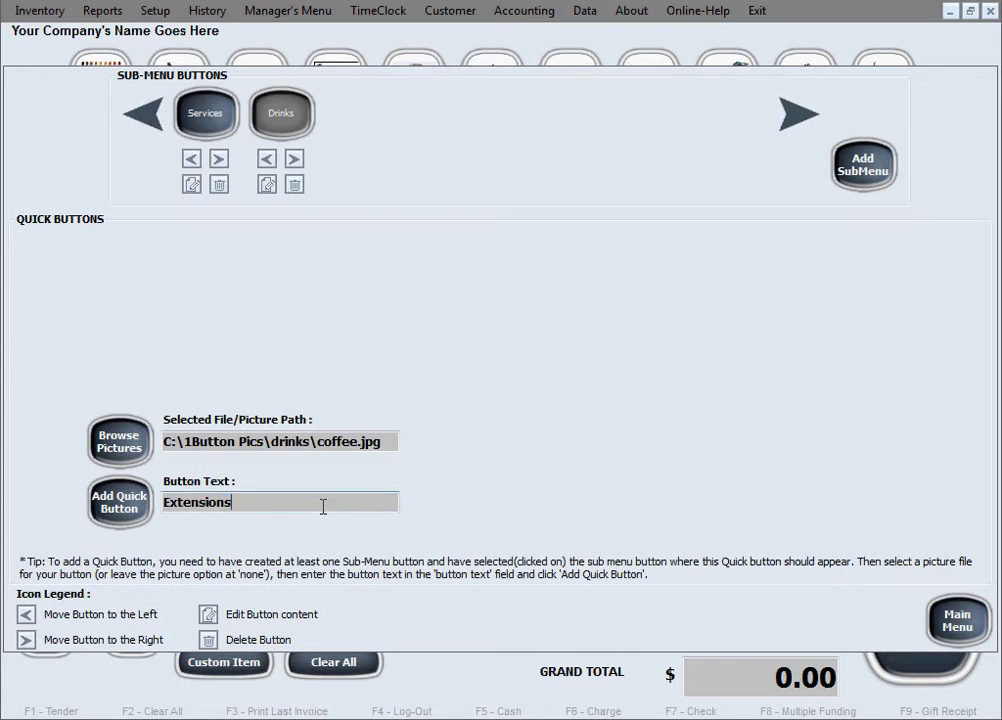
{"action": "left_click_drag", "start_coordinate": [262, 504], "coordinate": [164, 502]}
{"action": "type", "text": "Coffee"}
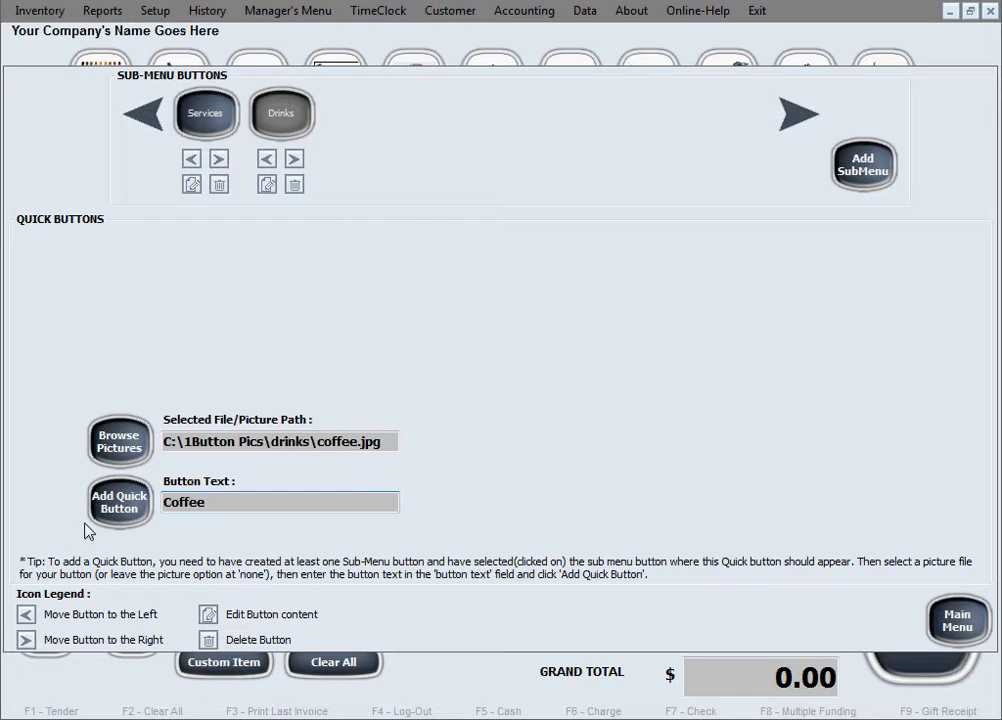
{"action": "left_click", "coordinate": [115, 505]}
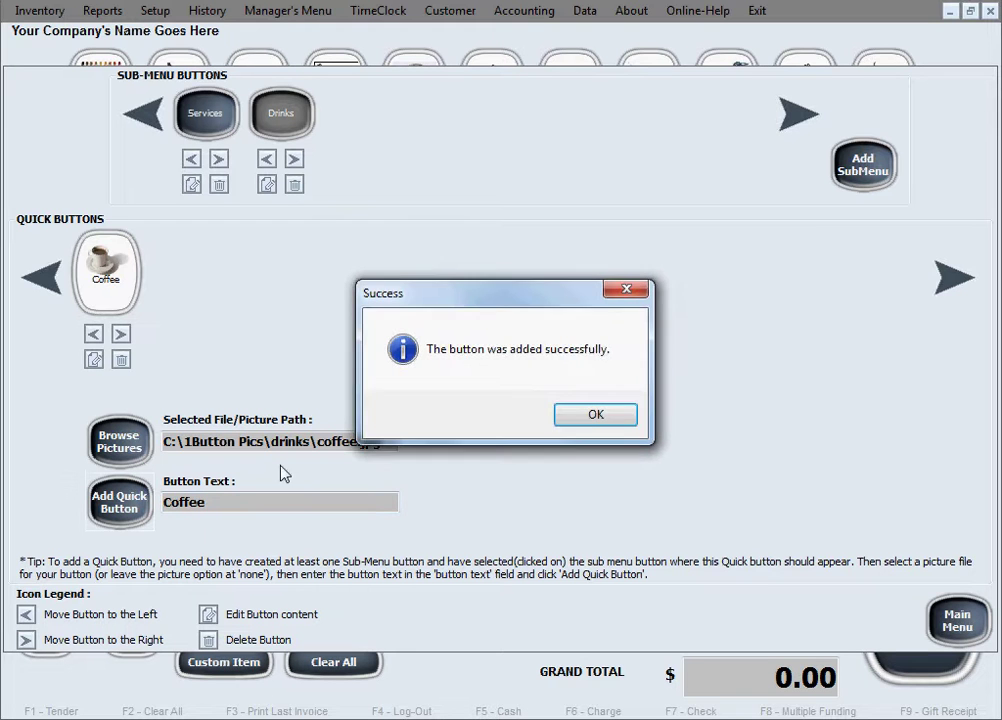
{"action": "left_click", "coordinate": [595, 418]}
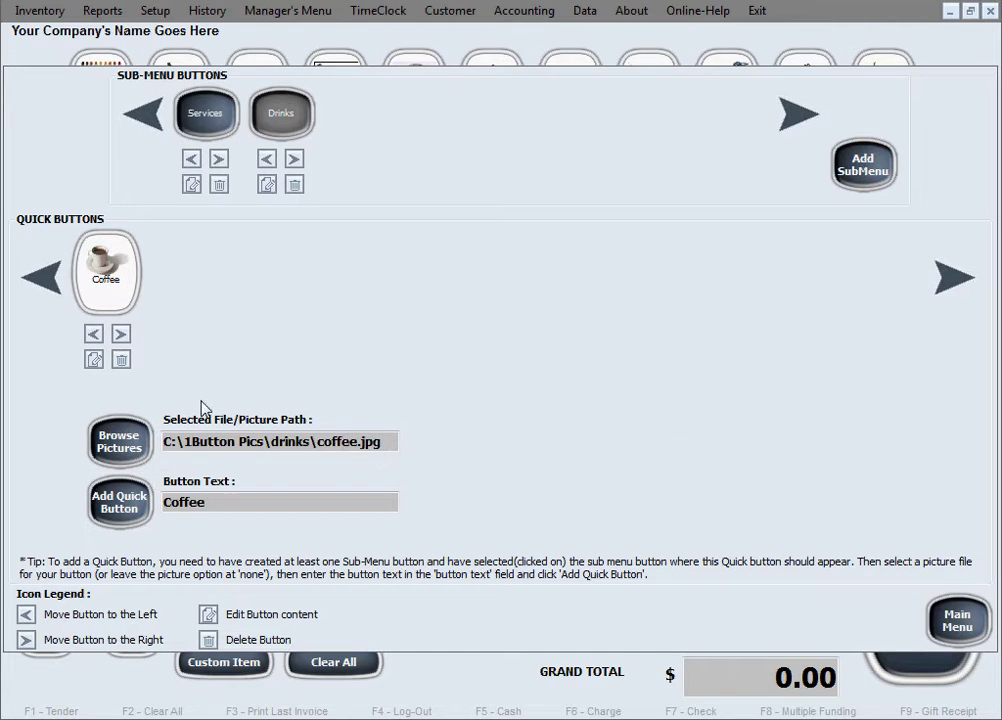
Step: Add a quick button labelled "Cappuccino" to the Drinks sub-menu, using the picture cappuccino.jpg
{"action": "left_click", "coordinate": [110, 443]}
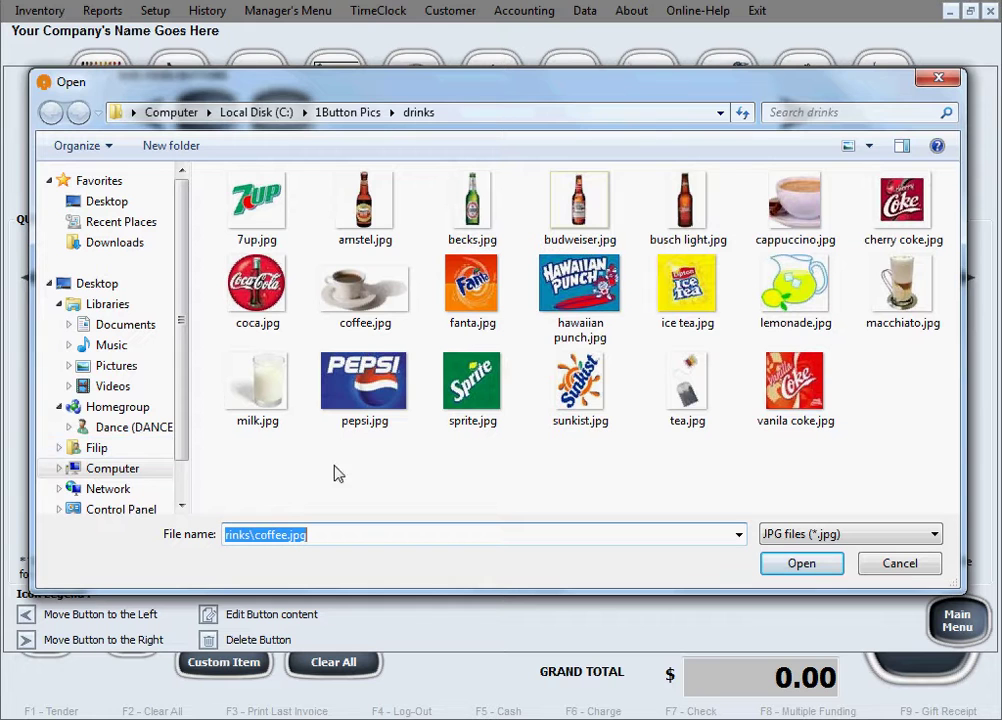
{"action": "left_click", "coordinate": [800, 212]}
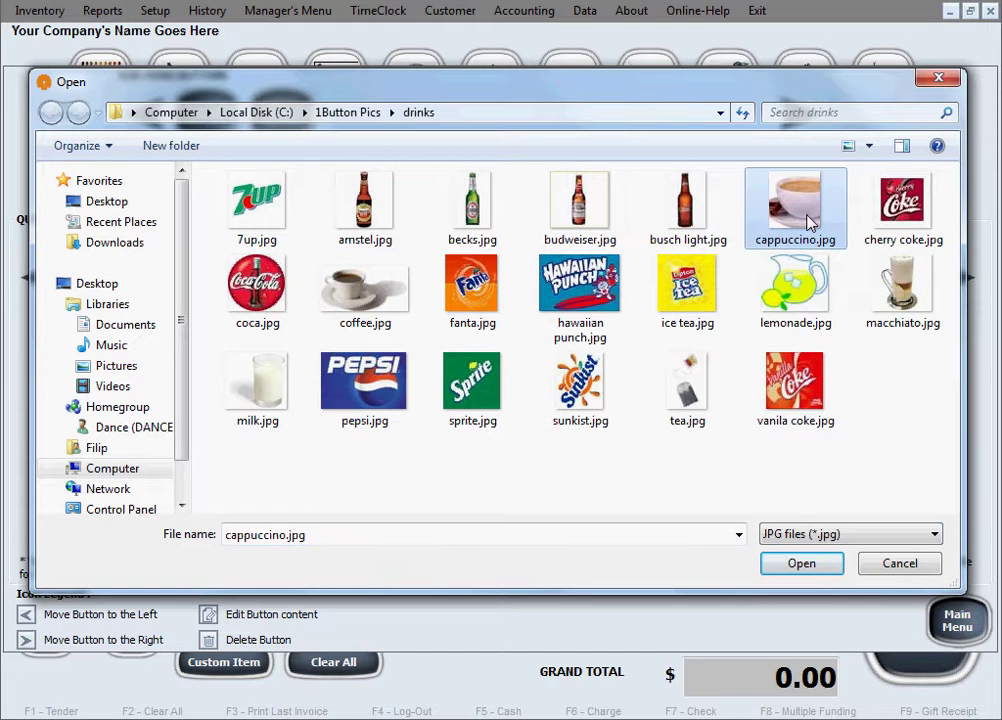
{"action": "left_click", "coordinate": [800, 563]}
{"action": "left_click_drag", "start_coordinate": [262, 501], "coordinate": [97, 512]}
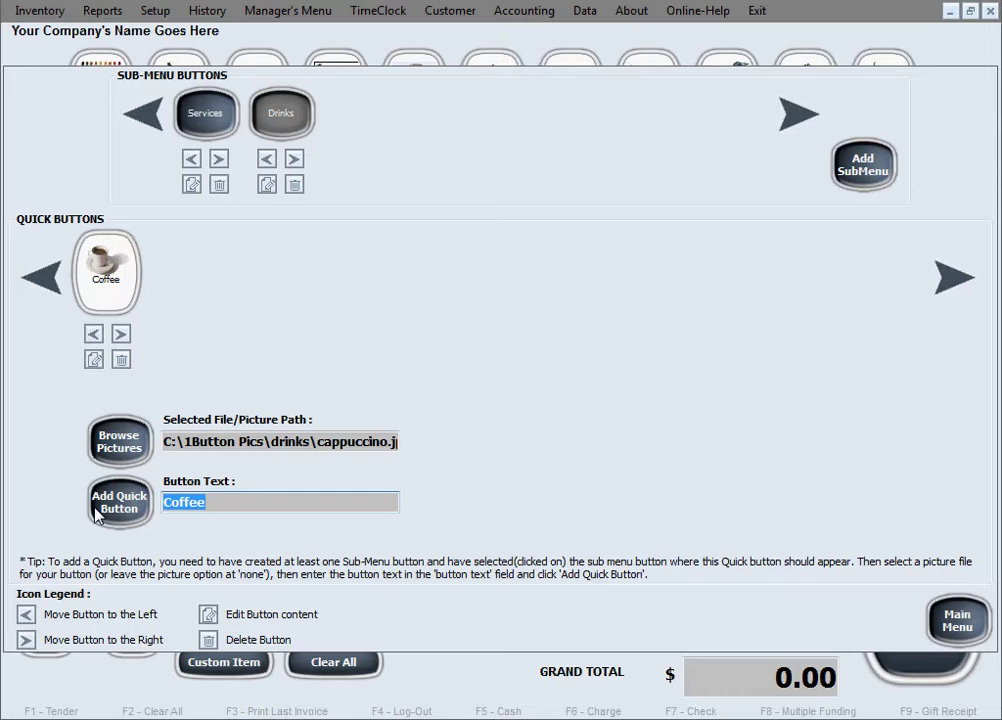
{"action": "type", "text": "Cappuccino"}
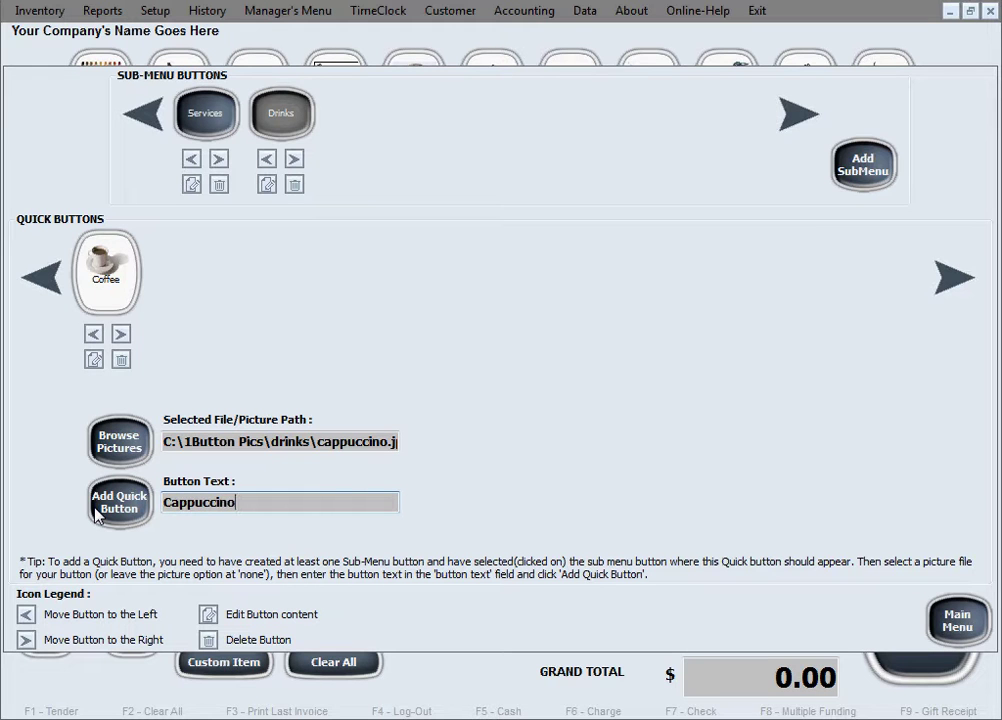
{"action": "left_click", "coordinate": [97, 512]}
{"action": "left_click", "coordinate": [561, 409]}
Step: Add a quick button labelled "Macchiato" to the Drinks sub-menu, using the picture macchiato.jpg
{"action": "left_click", "coordinate": [92, 452]}
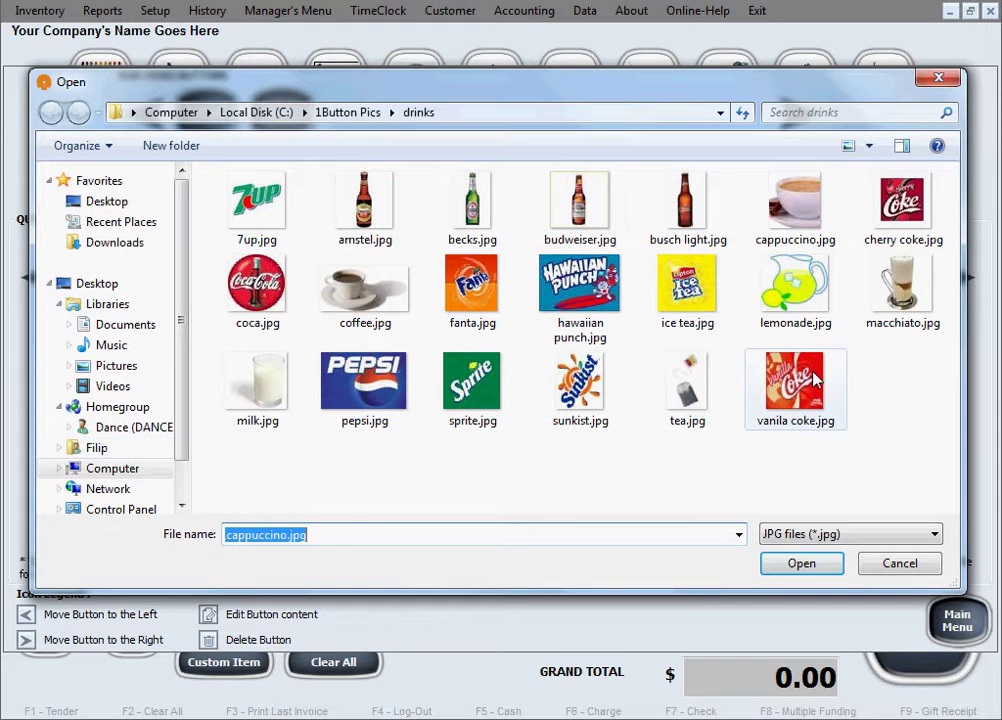
{"action": "left_click", "coordinate": [908, 300]}
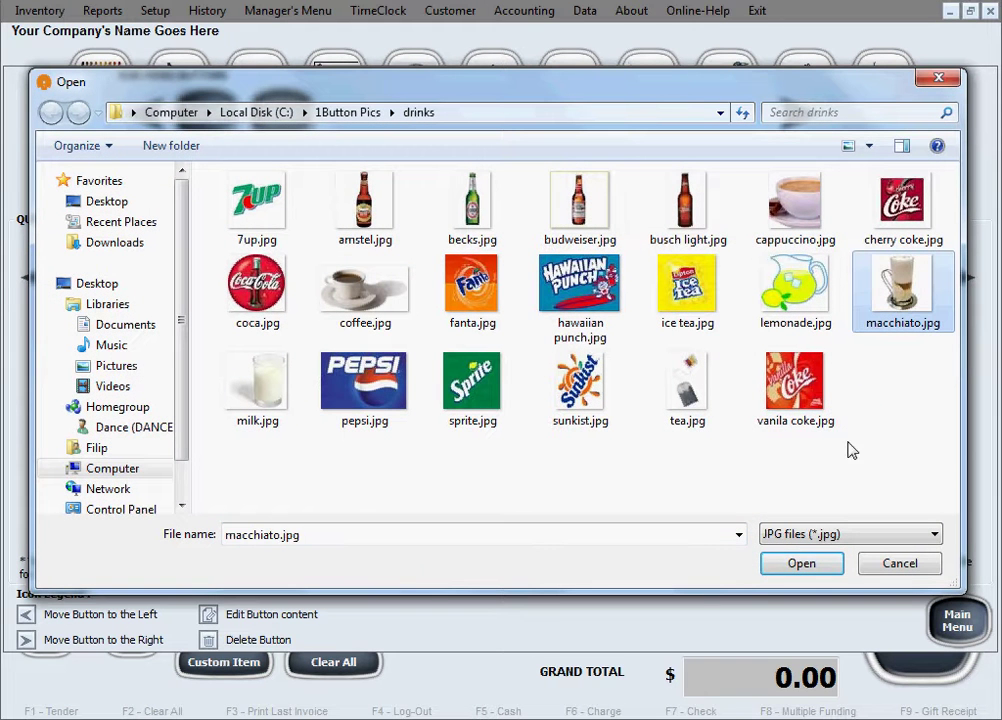
{"action": "left_click", "coordinate": [785, 568]}
{"action": "left_click_drag", "start_coordinate": [255, 502], "coordinate": [84, 502]}
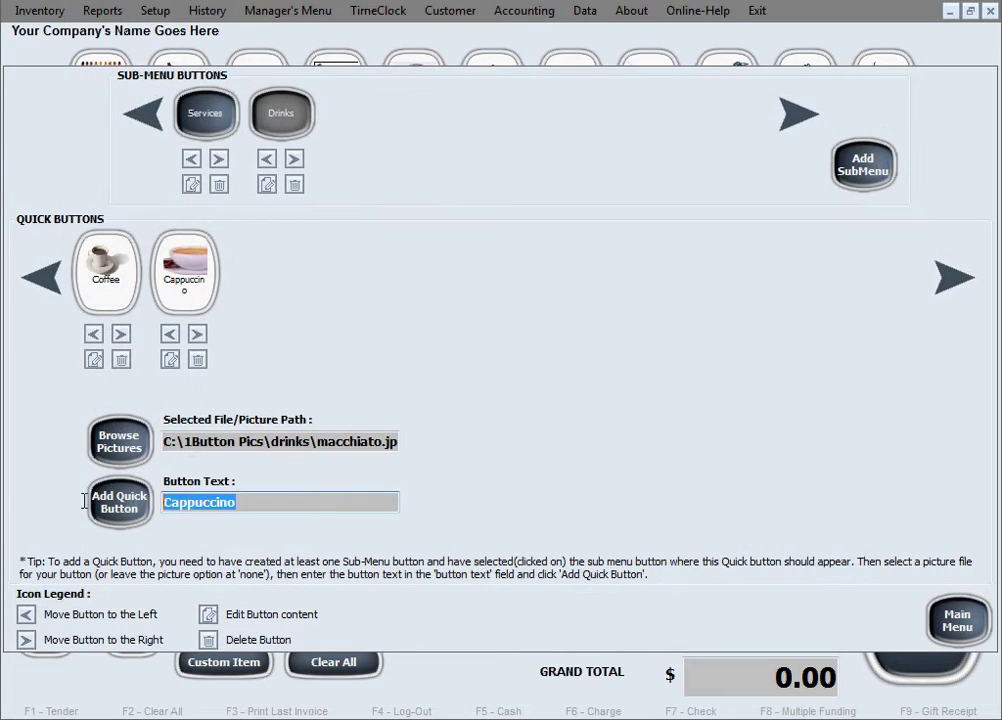
{"action": "type", "text": "Ma"}
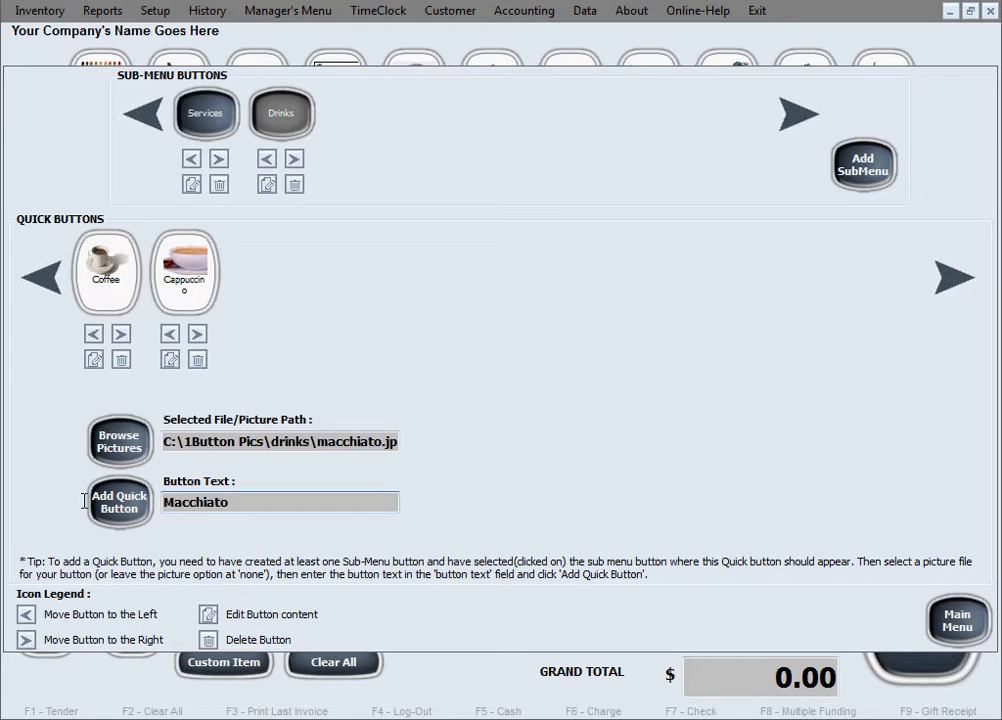
{"action": "left_click", "coordinate": [90, 500]}
{"action": "left_click", "coordinate": [578, 418]}
Step: Add a quick button labelled "Tea" to the Drinks sub-menu, using the picture tea.jpg
{"action": "left_click", "coordinate": [118, 441]}
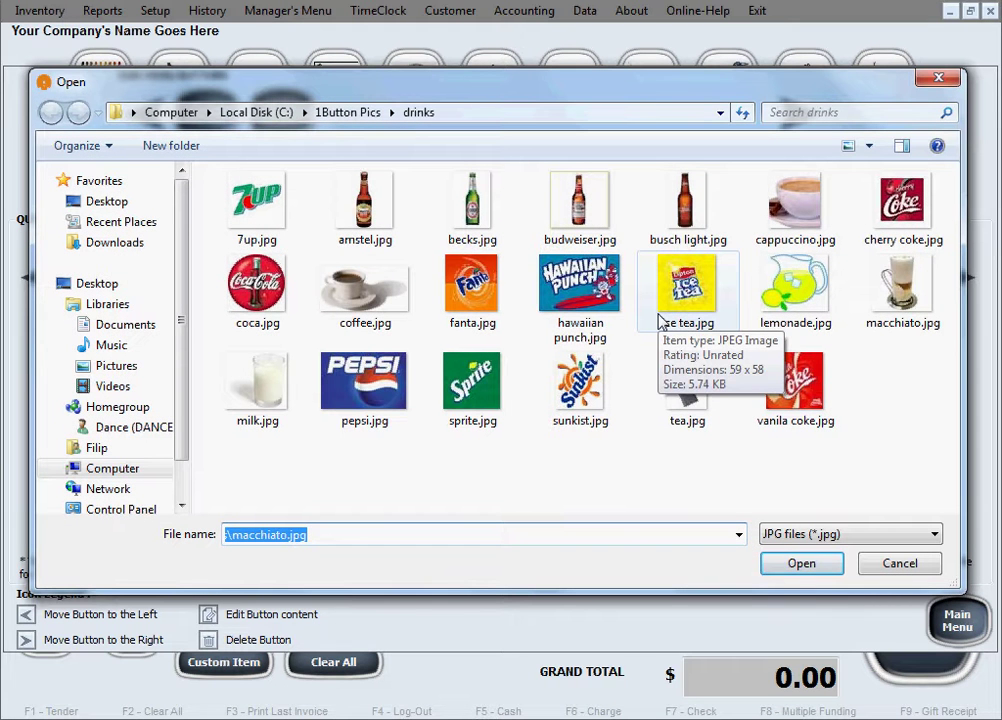
{"action": "left_click", "coordinate": [687, 385]}
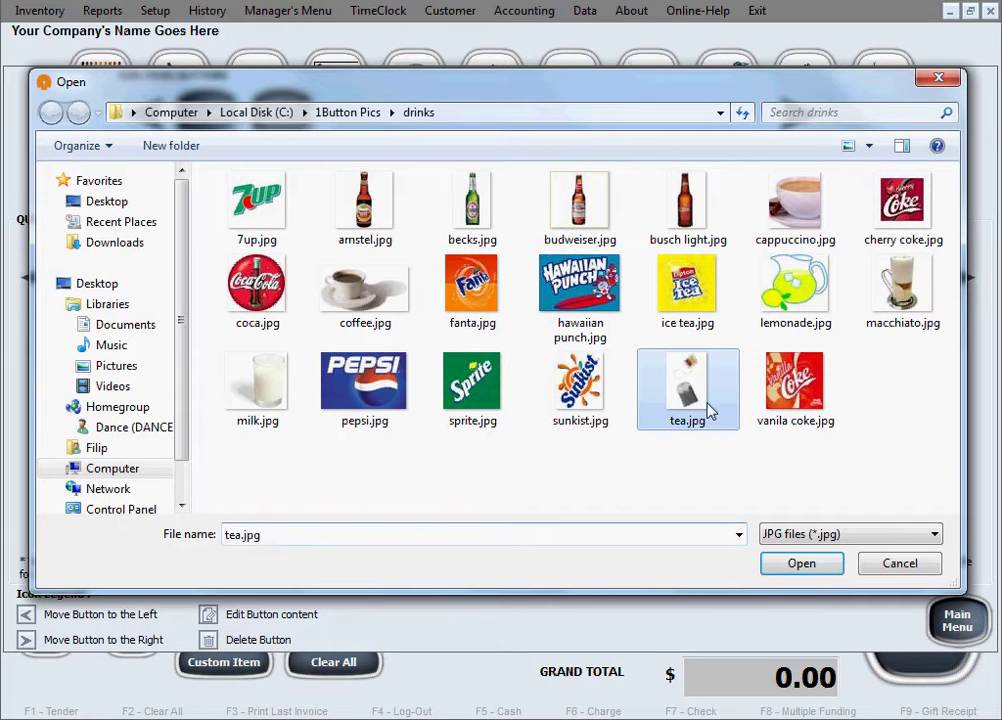
{"action": "left_click", "coordinate": [787, 566]}
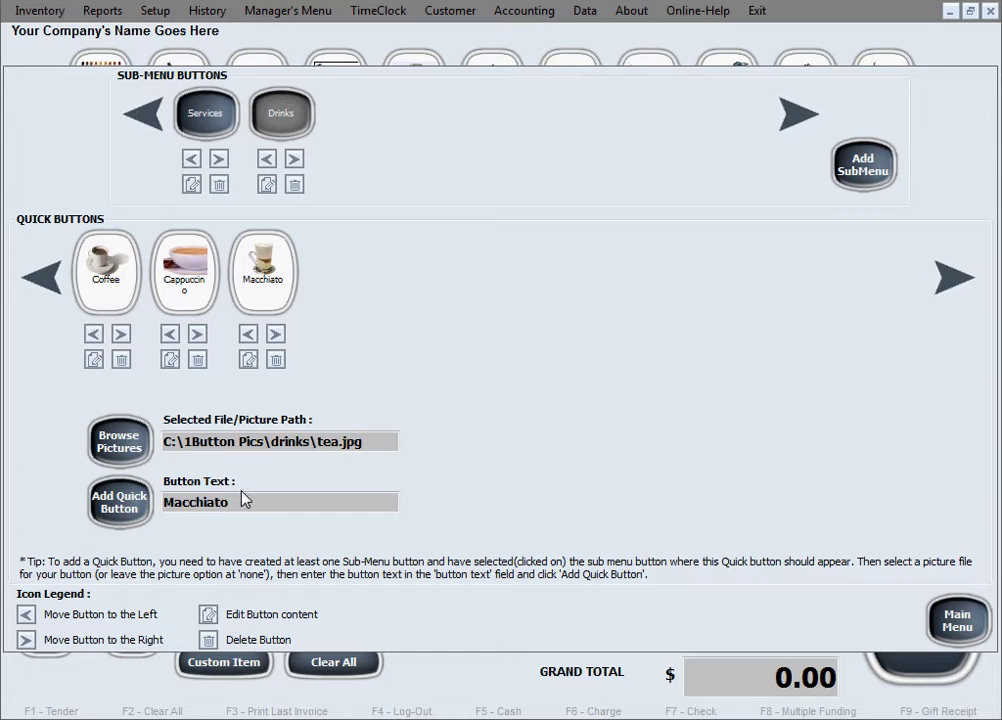
{"action": "left_click_drag", "start_coordinate": [250, 497], "coordinate": [105, 512]}
{"action": "type", "text": "Te"}
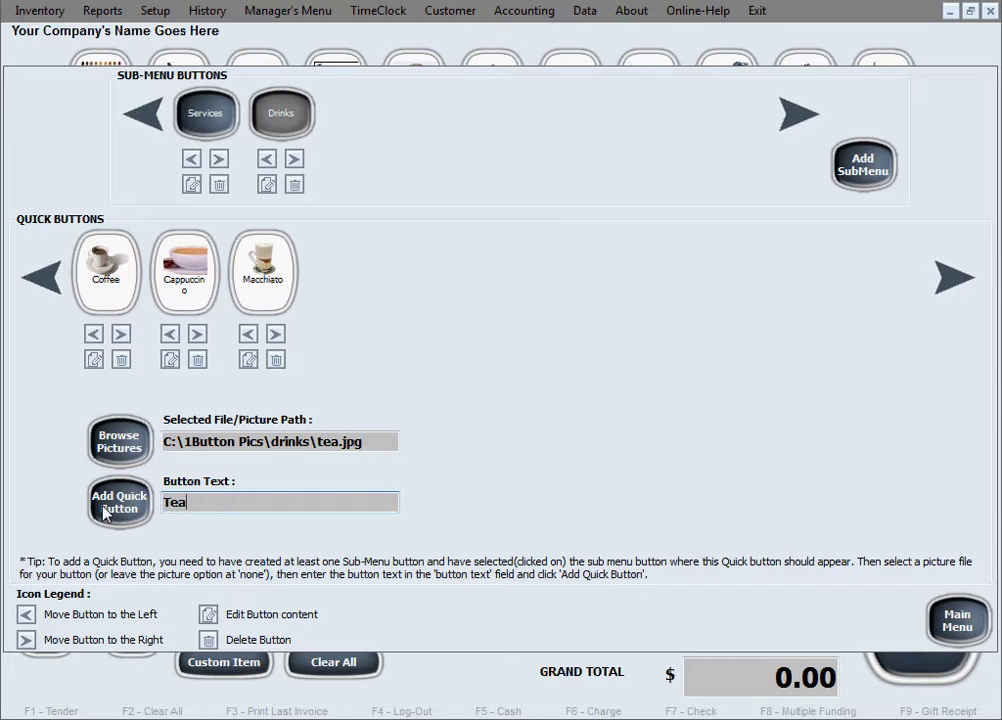
{"action": "type", "text": "a"}
{"action": "left_click", "coordinate": [119, 502]}
{"action": "left_click", "coordinate": [609, 416]}
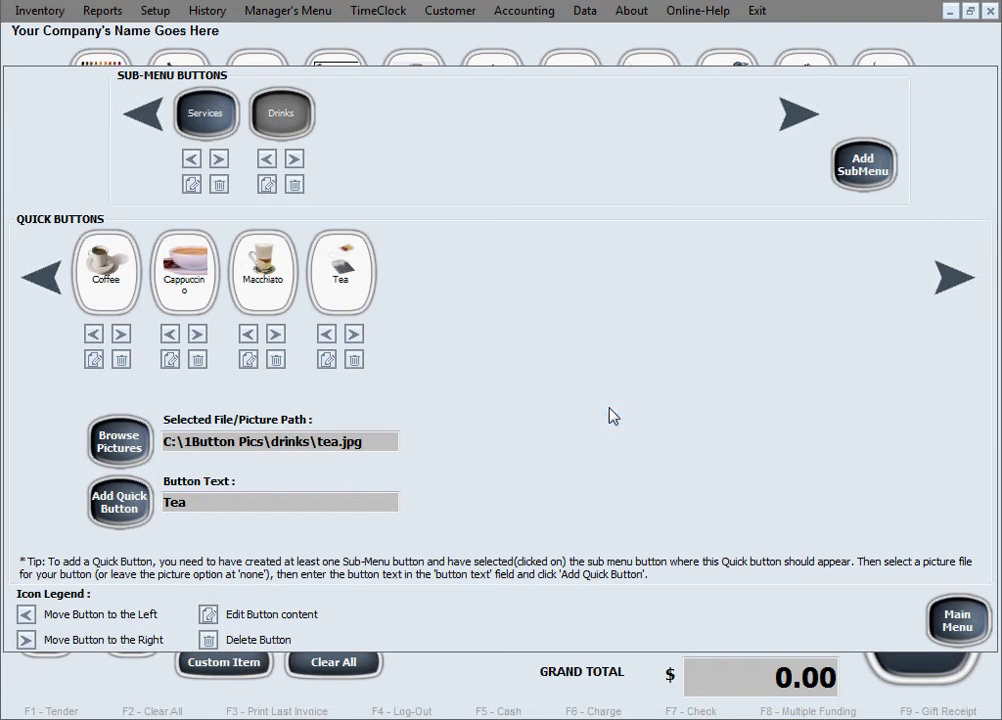
Step: Compare the quick buttons of the Services and Drinks sub-menus in the setup, and check both again on the main sales screen
{"action": "left_click", "coordinate": [209, 116]}
{"action": "left_click", "coordinate": [289, 119]}
{"action": "left_click", "coordinate": [224, 121]}
{"action": "left_click", "coordinate": [281, 116]}
{"action": "left_click", "coordinate": [945, 617]}
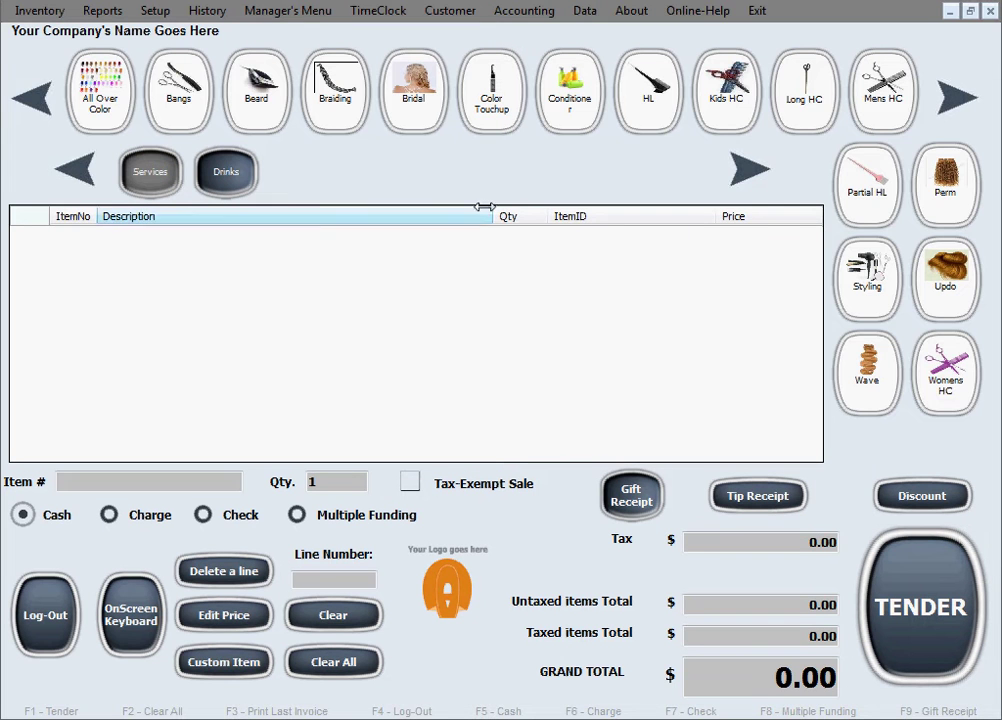
{"action": "left_click", "coordinate": [240, 178]}
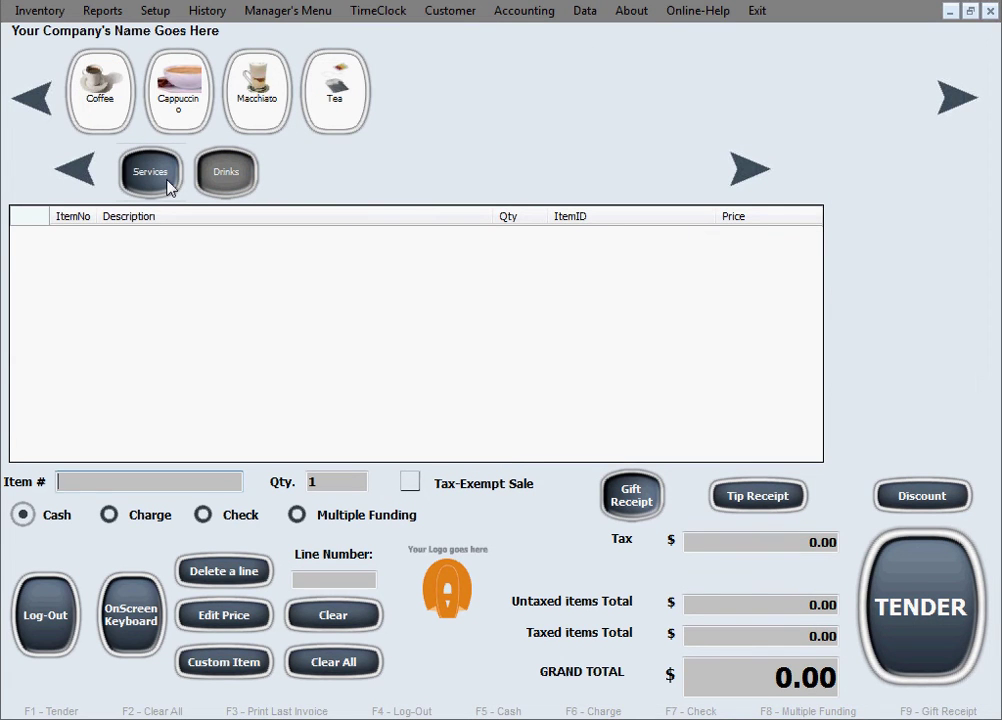
{"action": "left_click", "coordinate": [172, 185]}
{"action": "left_click", "coordinate": [221, 180]}
{"action": "left_click", "coordinate": [170, 180]}
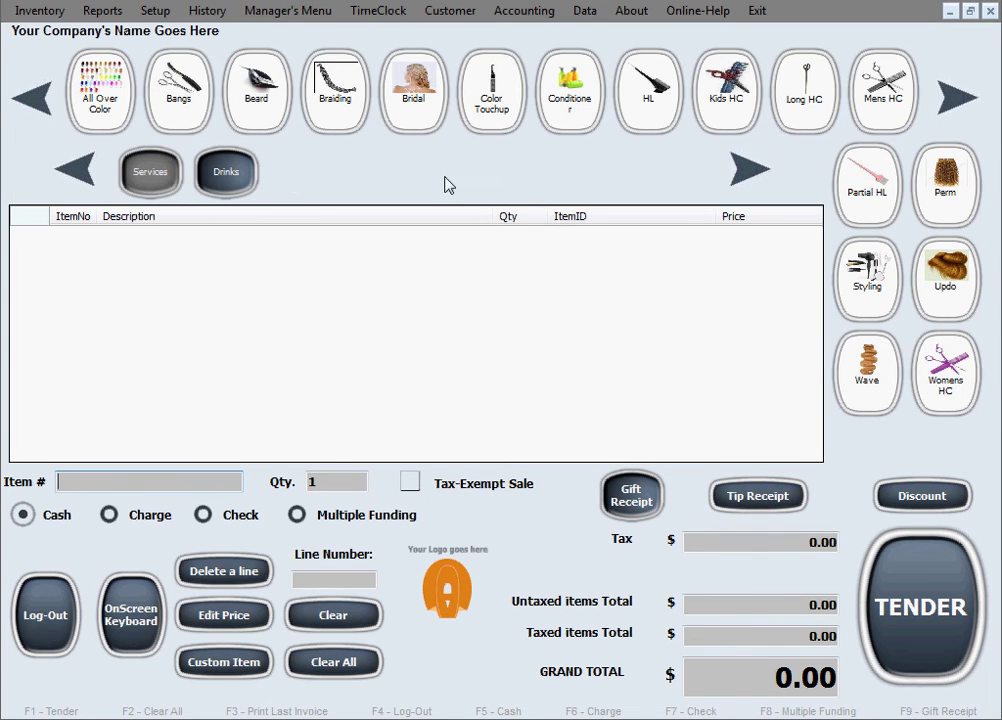